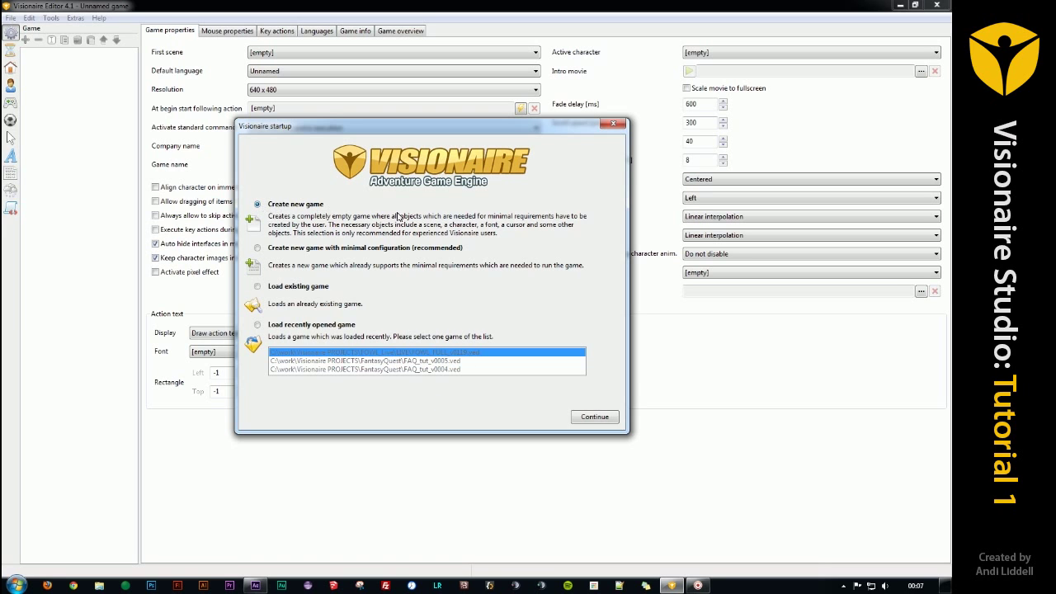
- Start creating a completely empty new game from the startup dialog
{"action": "left_click", "coordinate": [610, 417]}
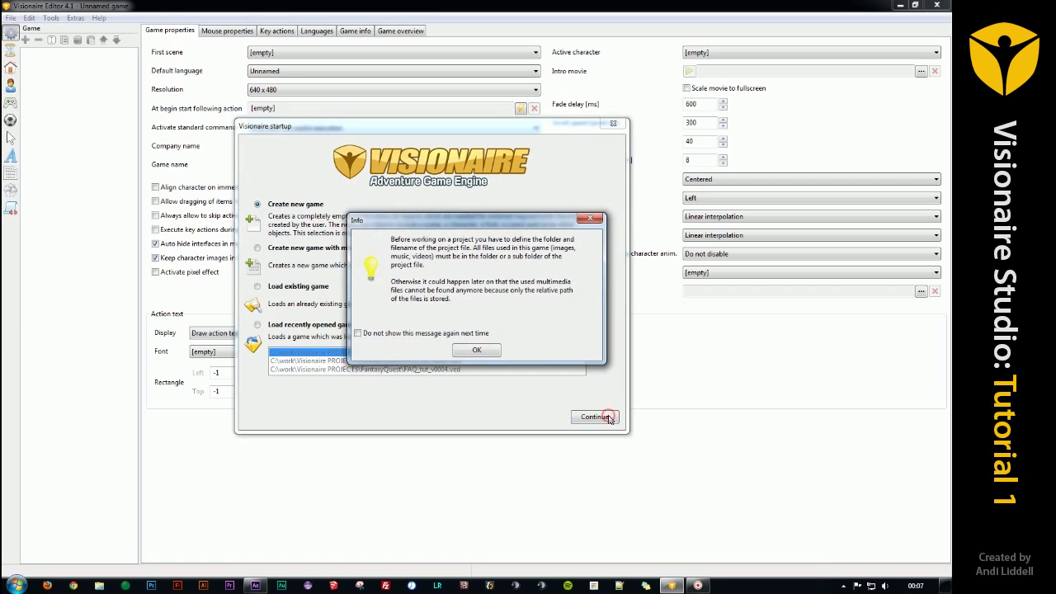
{"action": "left_click_drag", "start_coordinate": [463, 221], "coordinate": [437, 176]}
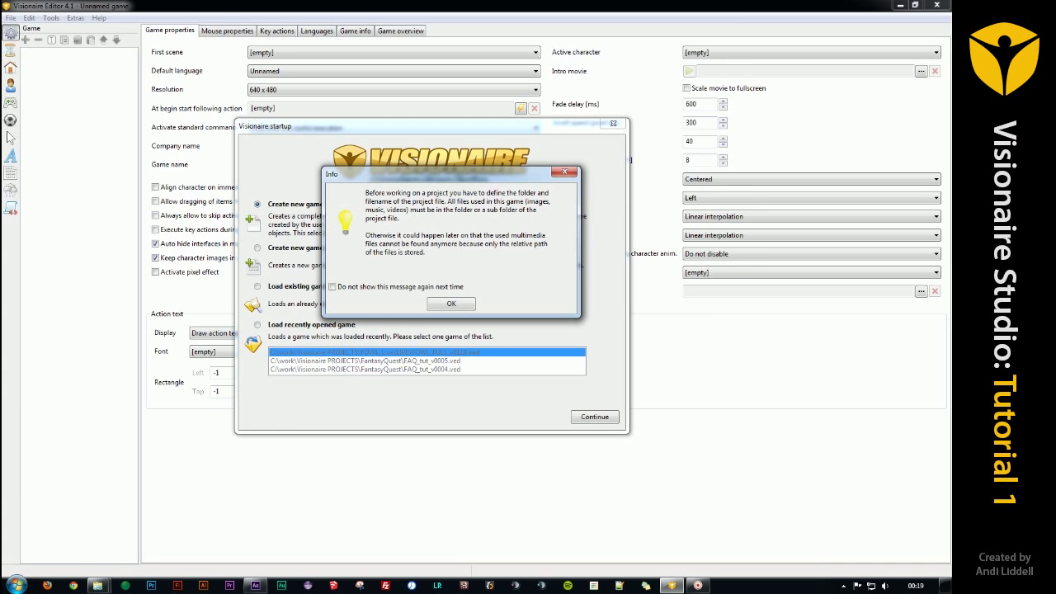
{"action": "left_click", "coordinate": [451, 303]}
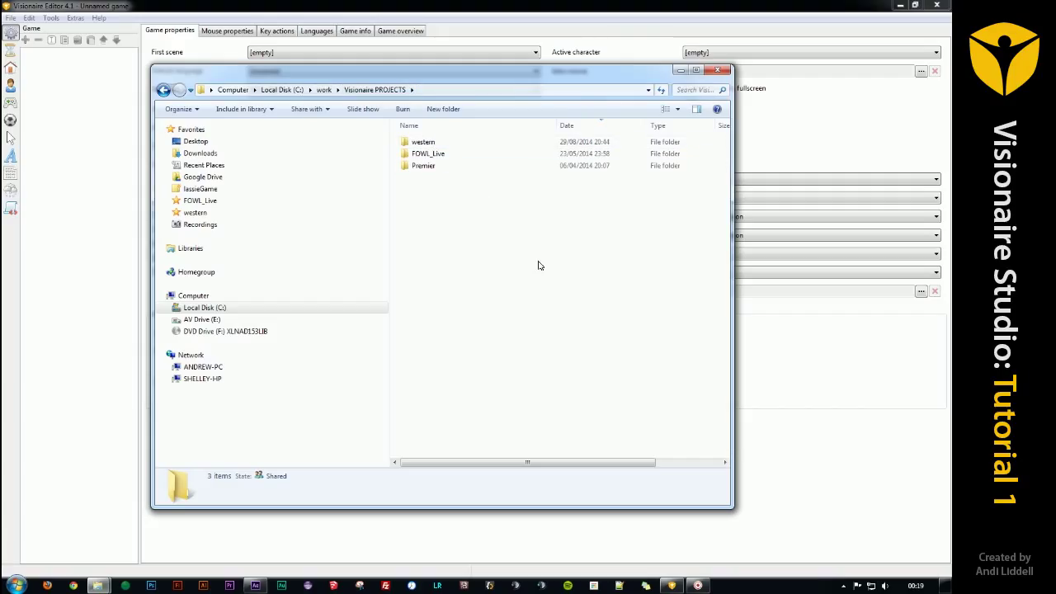
- Switch to Windows Explorer and create a folder named FantasyQuest inside Visionaire PROJECTS
{"action": "right_click", "coordinate": [429, 197]}
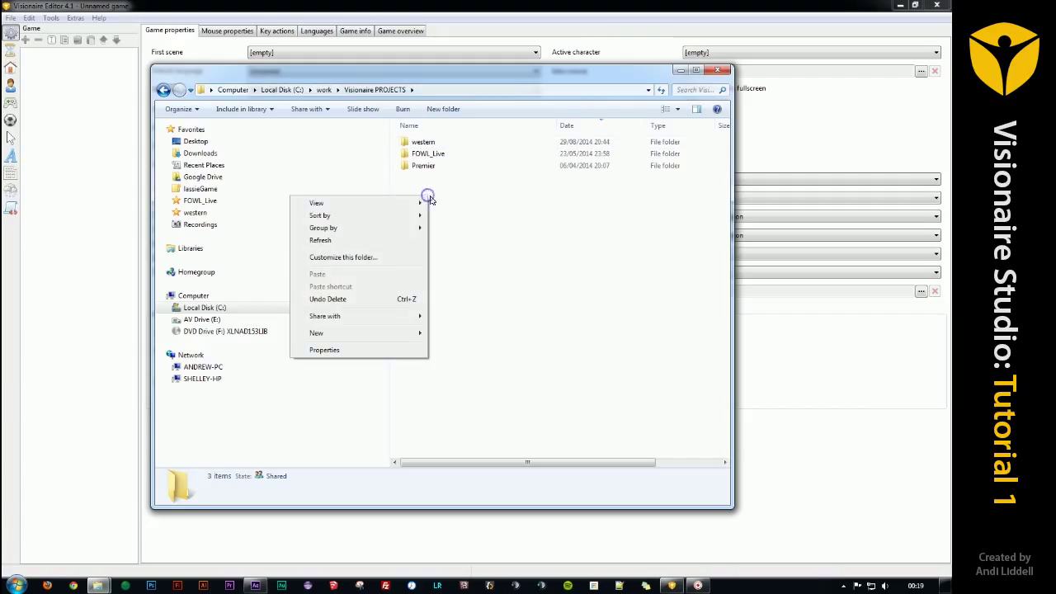
{"action": "mouse_move", "coordinate": [332, 333]}
{"action": "left_click", "coordinate": [204, 332]}
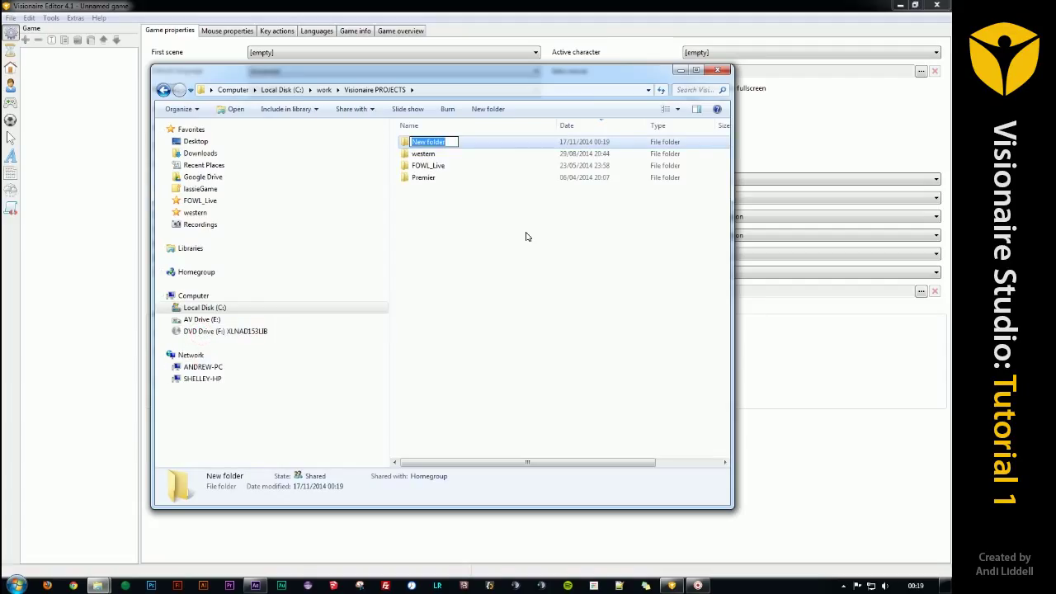
{"action": "type", "text": "FantasyQuest"}
{"action": "left_click", "coordinate": [448, 235]}
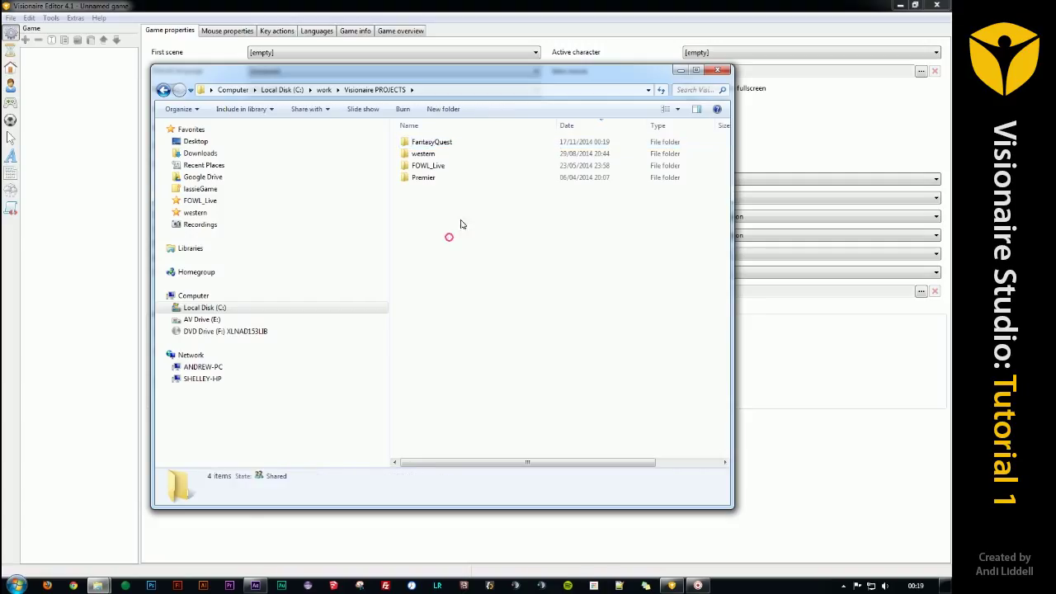
- Check the inside of the FantasyQuest folder, go back to Visionaire PROJECTS and return to Visionaire Editor
{"action": "double_click", "coordinate": [432, 146]}
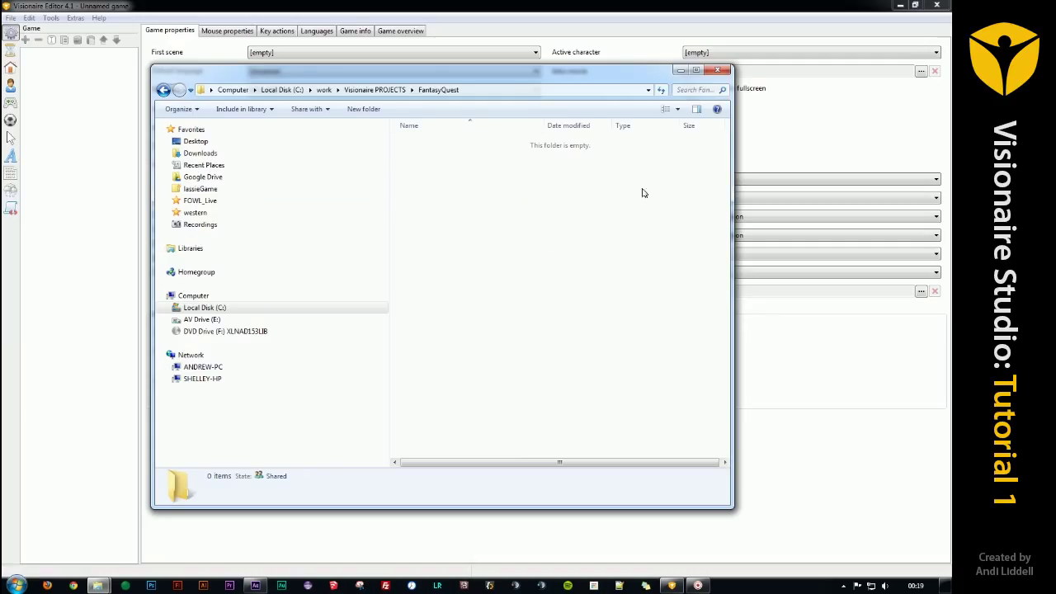
{"action": "left_click", "coordinate": [384, 90]}
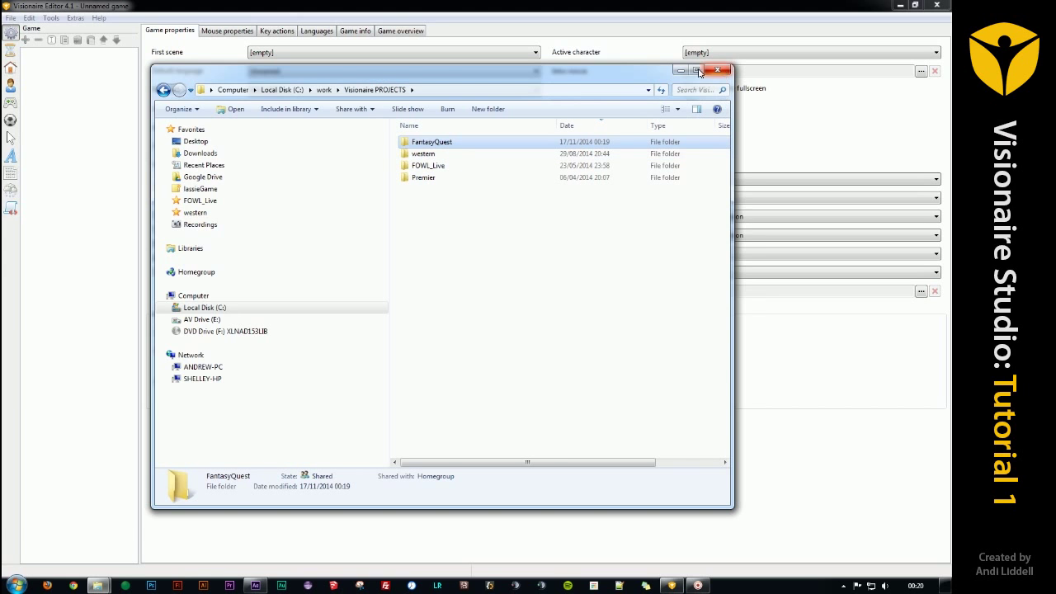
{"action": "left_click_drag", "start_coordinate": [647, 71], "coordinate": [0, 103]}
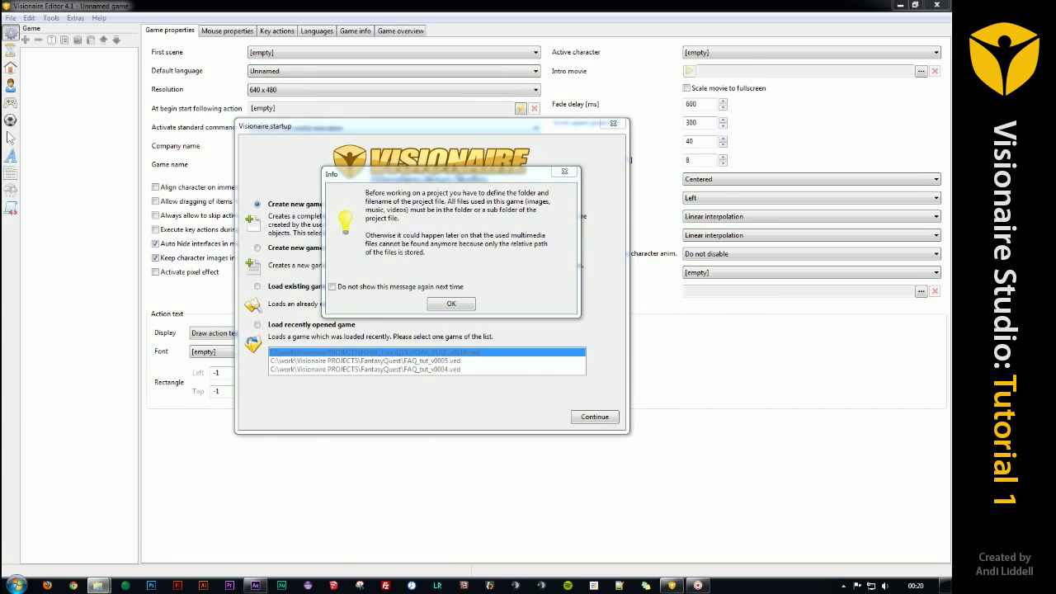
- Acknowledge the project folder notice and save the new game's project file as FAQ_v1 in the FantasyQuest folder
{"action": "left_click", "coordinate": [446, 210]}
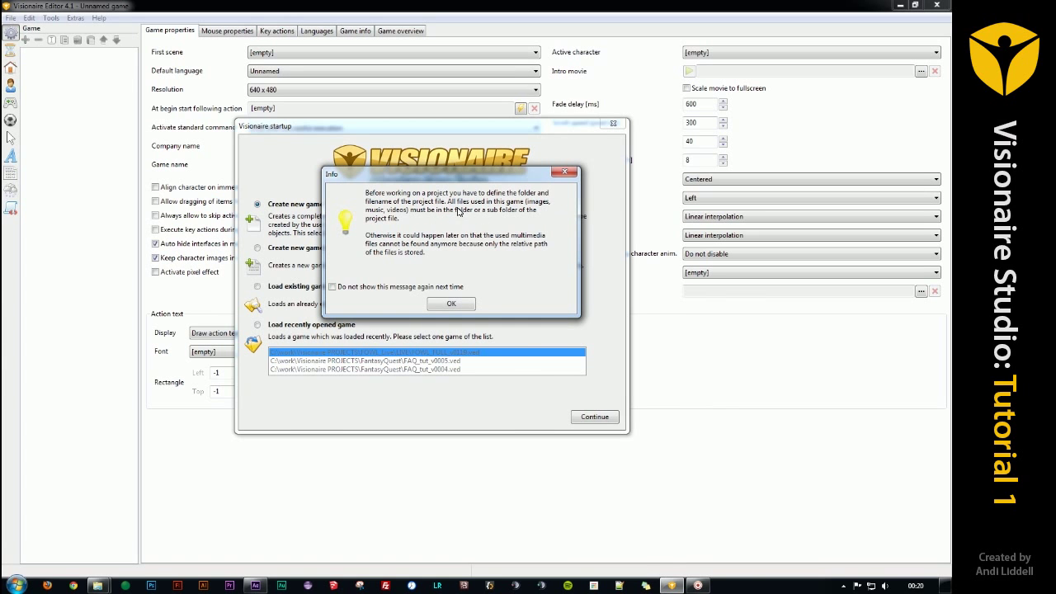
{"action": "left_click", "coordinate": [454, 305]}
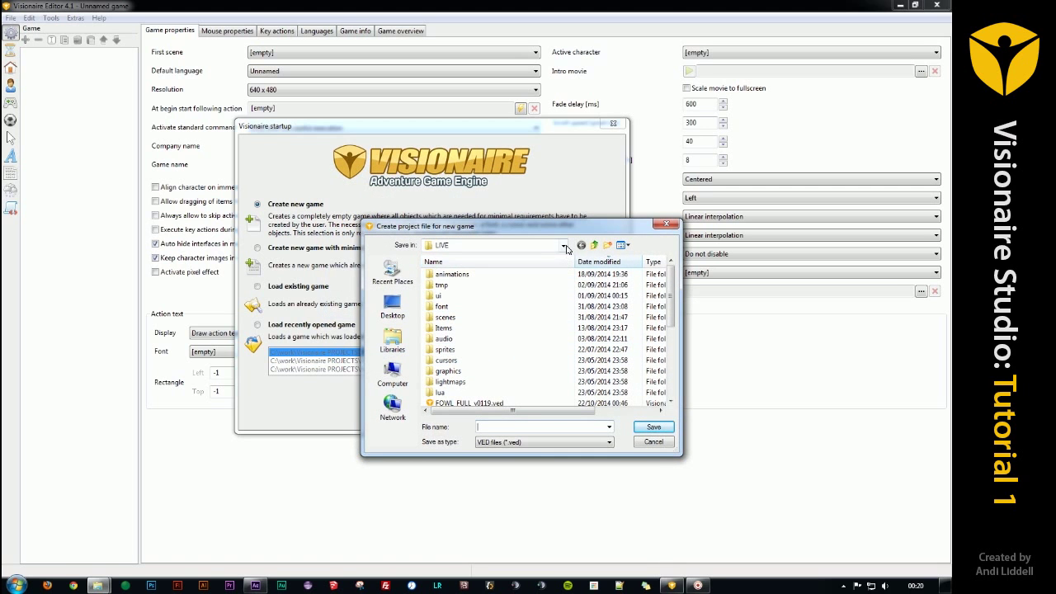
{"action": "left_click", "coordinate": [564, 246]}
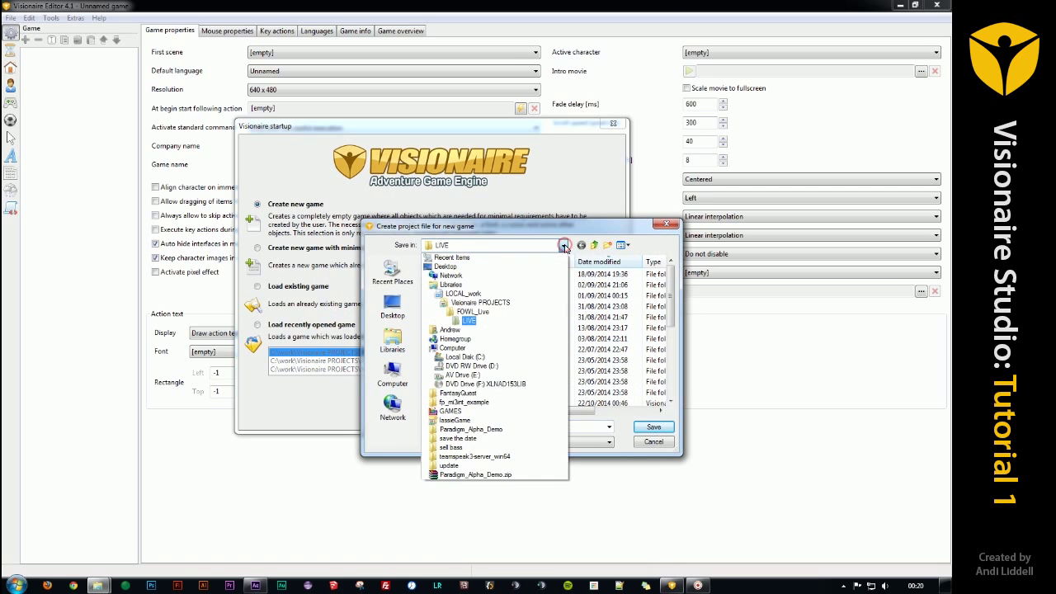
{"action": "left_click", "coordinate": [492, 304]}
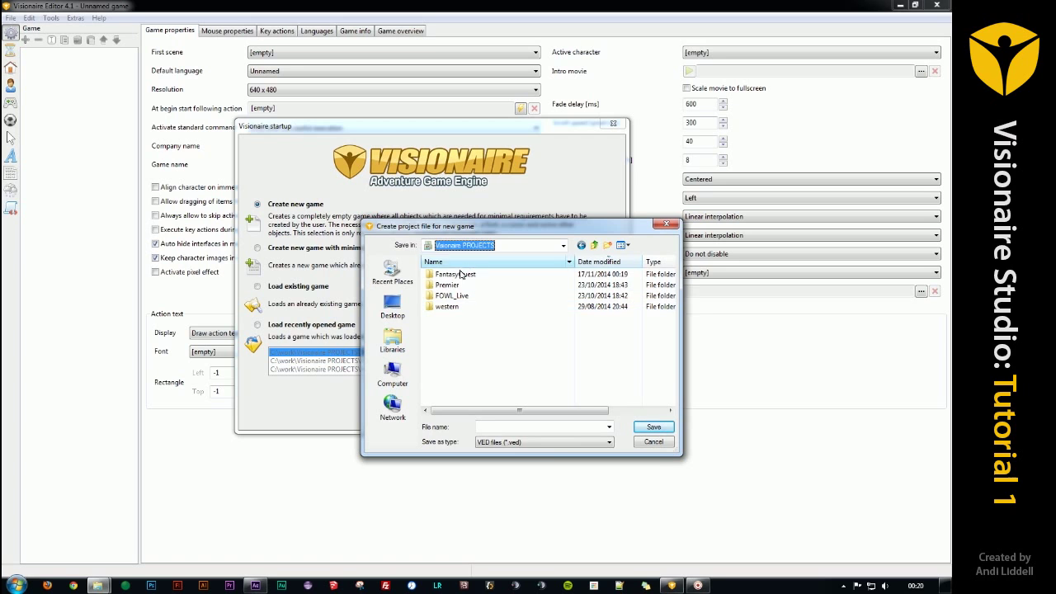
{"action": "double_click", "coordinate": [446, 275]}
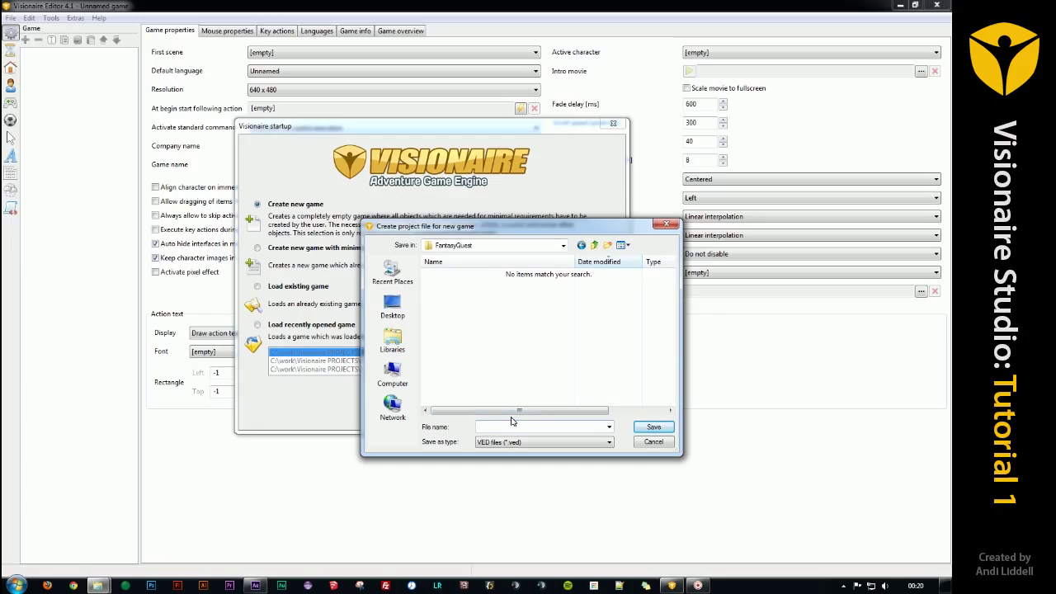
{"action": "type", "text": "FAQ_v1"}
{"action": "left_click", "coordinate": [508, 424]}
{"action": "left_click", "coordinate": [654, 428]}
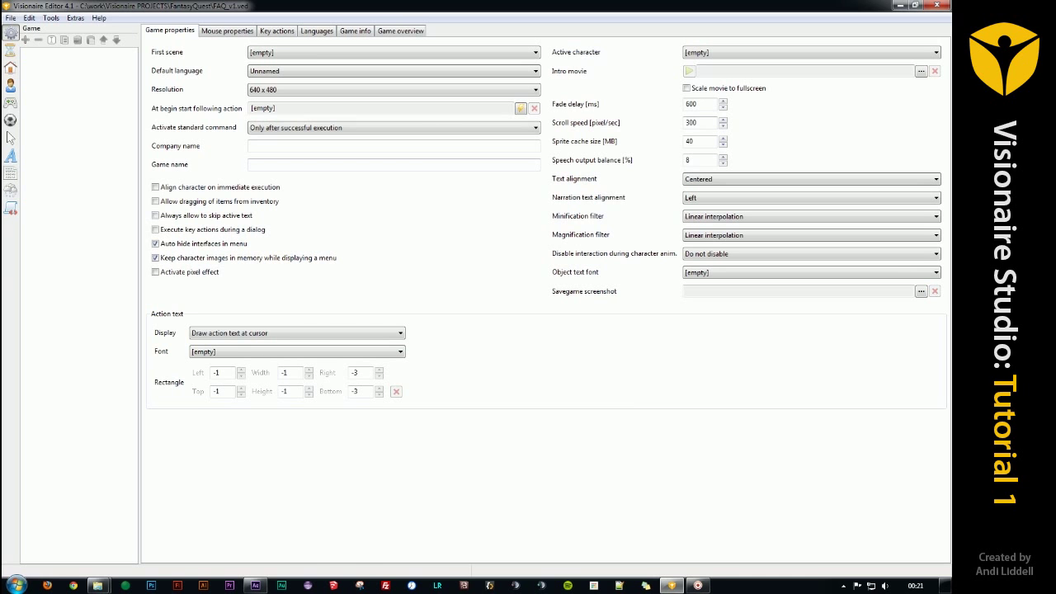
- Switch to Windows Explorer and look for the saved project file in the FantasyQuest folder
{"action": "left_click_drag", "start_coordinate": [0, 135], "coordinate": [483, 89]}
{"action": "double_click", "coordinate": [418, 163]}
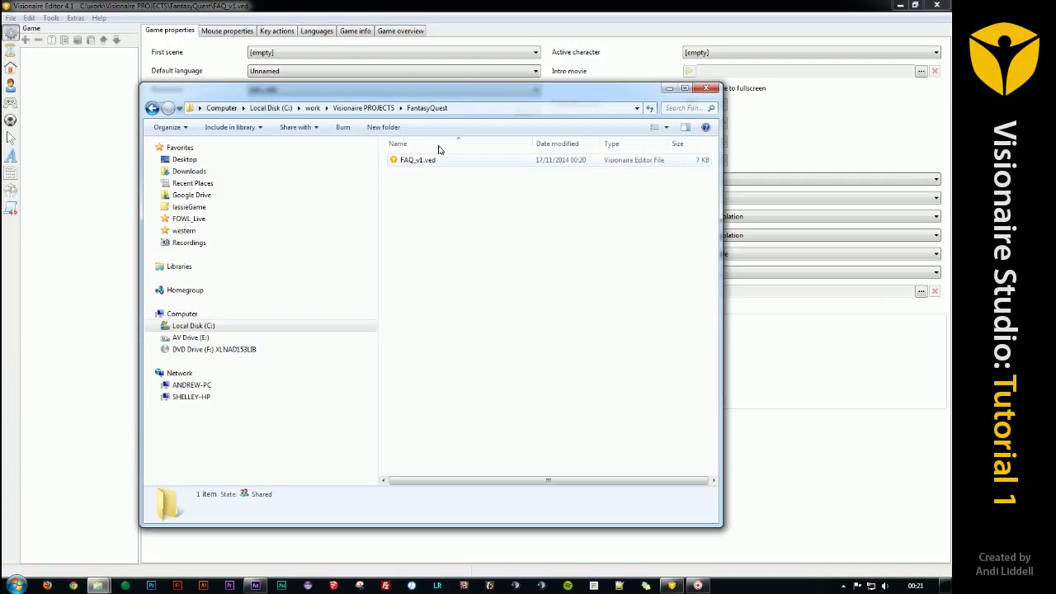
{"action": "left_click_drag", "start_coordinate": [452, 88], "coordinate": [441, 53]}
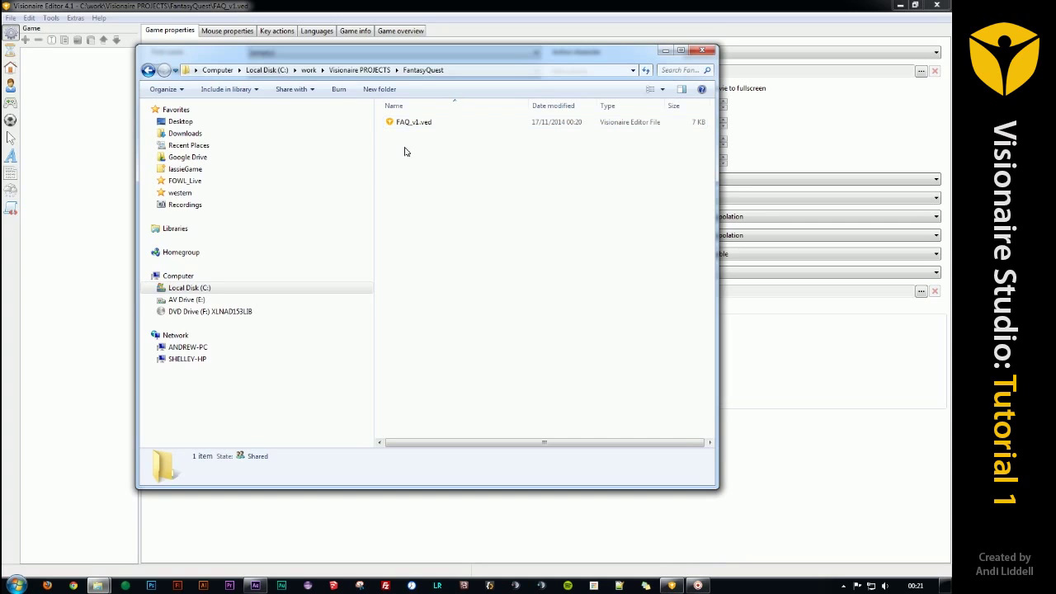
- Return to Visionaire Editor and review its save options, including saving as the next version FAQ_v0002.ved
{"action": "left_click", "coordinate": [12, 19]}
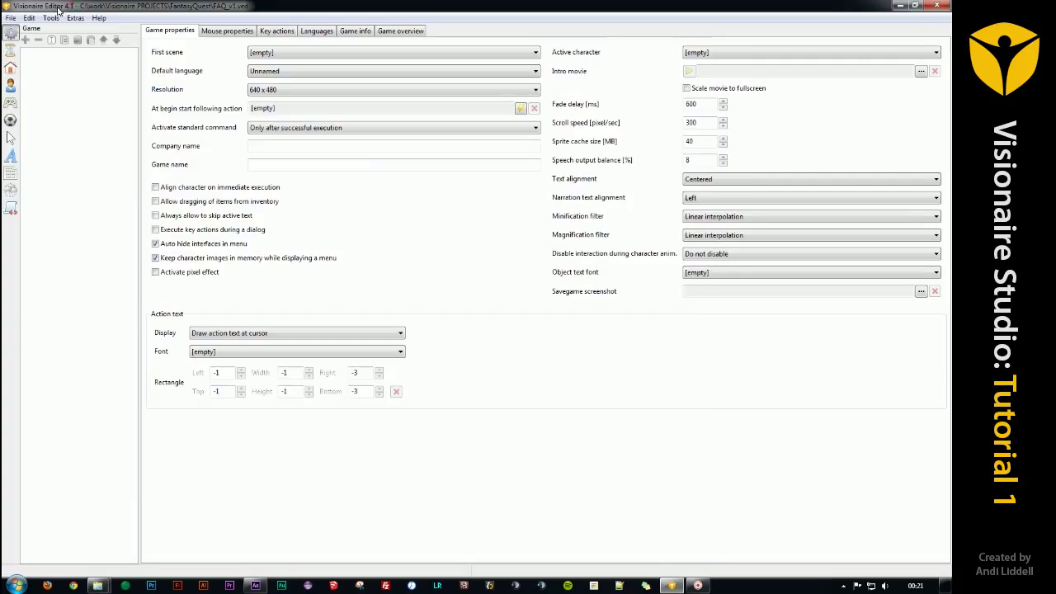
{"action": "left_click", "coordinate": [11, 18]}
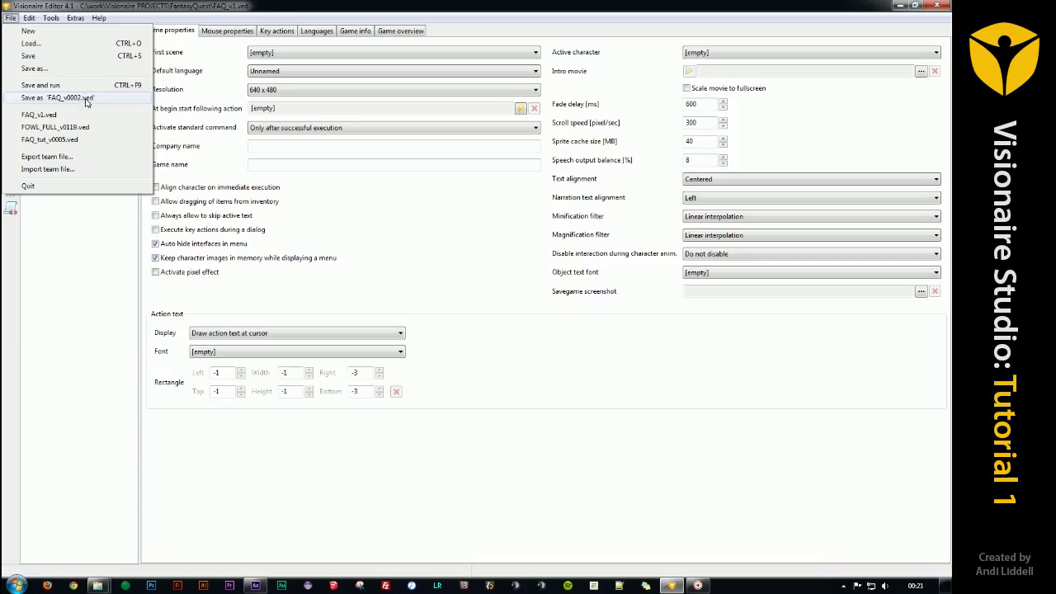
{"action": "left_click", "coordinate": [265, 6]}
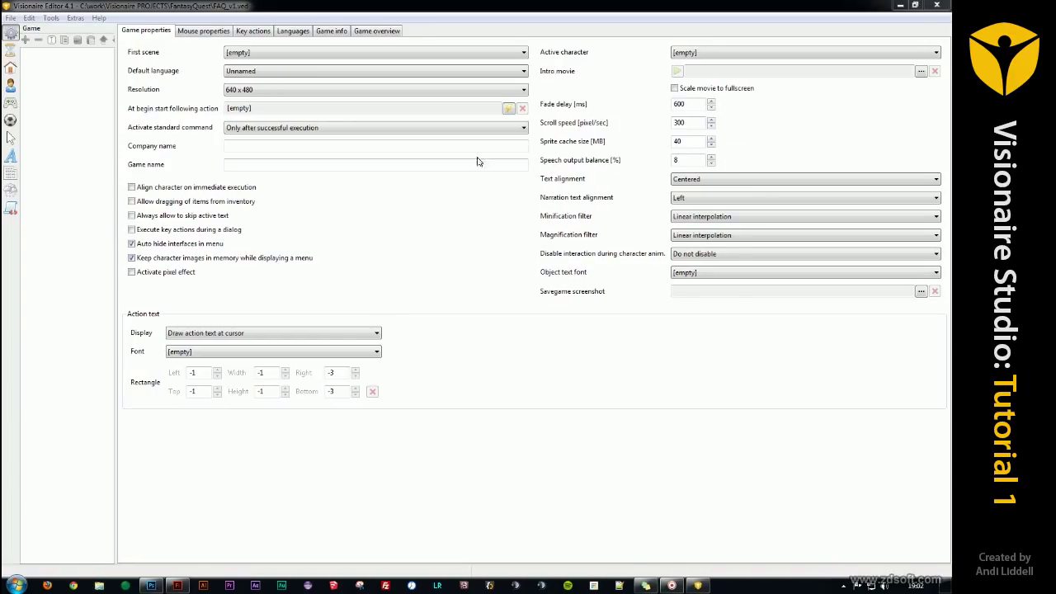
- Set the game's resolution to 1280 x 720
{"action": "left_click", "coordinate": [265, 89]}
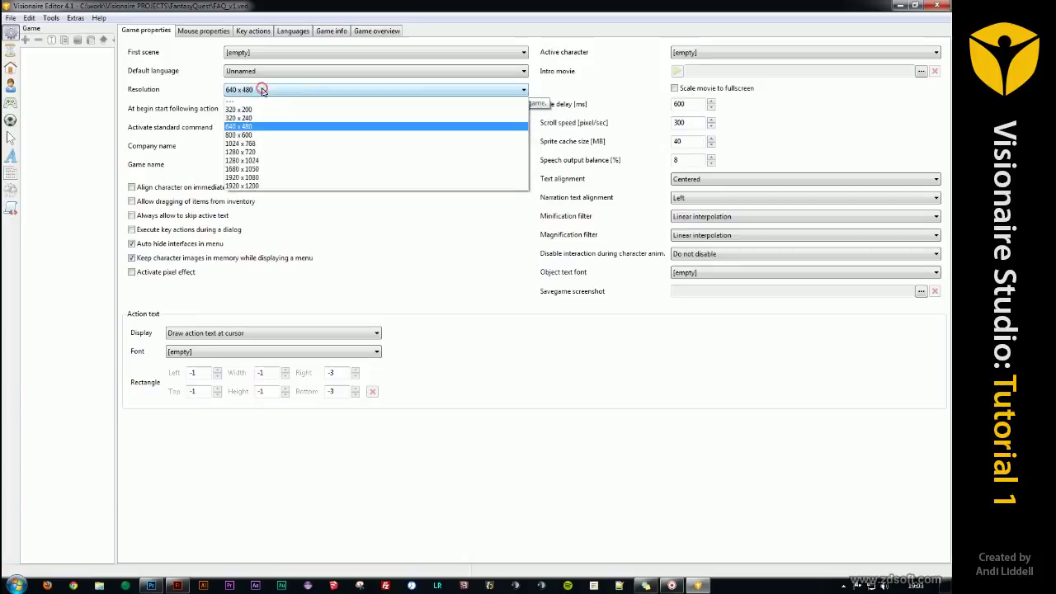
{"action": "left_click", "coordinate": [252, 154]}
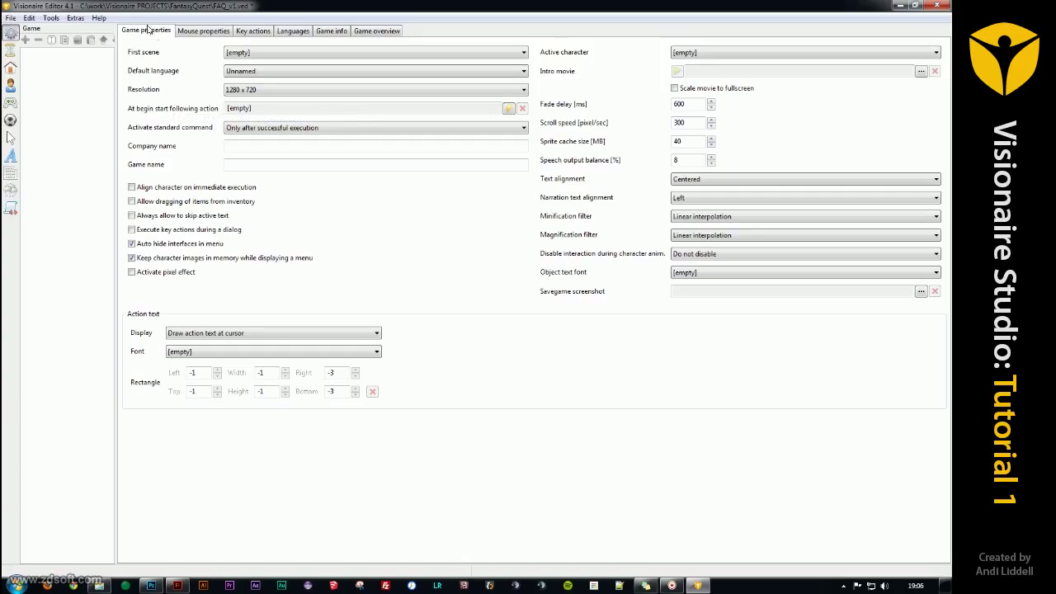
- Examine the editor sections in turn, from the loading screen, scenes, characters and interfaces through to particle systems and scripts
{"action": "left_click", "coordinate": [11, 52]}
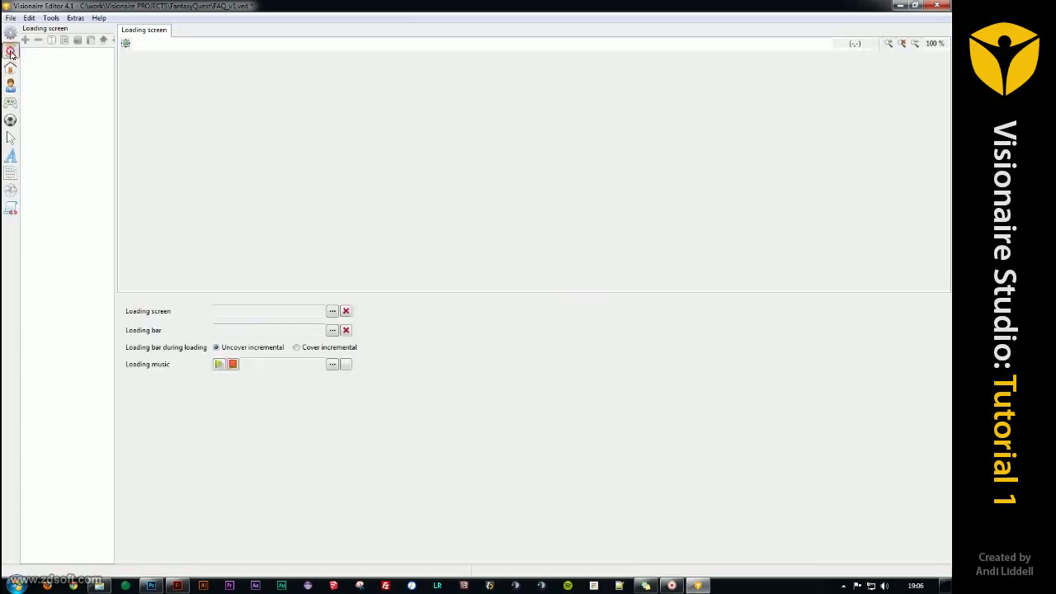
{"action": "left_click", "coordinate": [11, 67]}
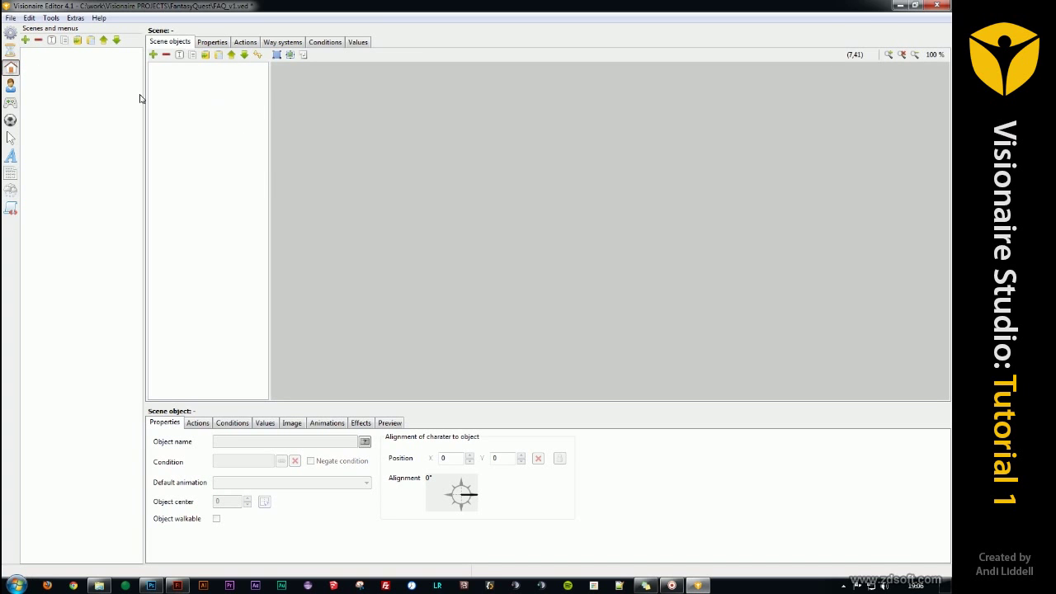
{"action": "left_click", "coordinate": [10, 85]}
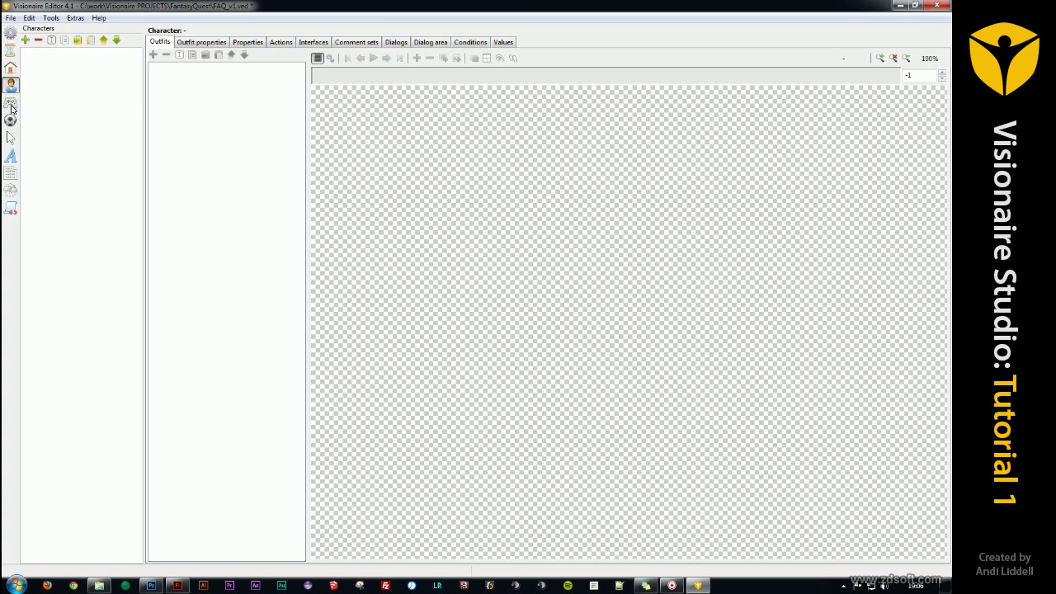
{"action": "left_click", "coordinate": [11, 102]}
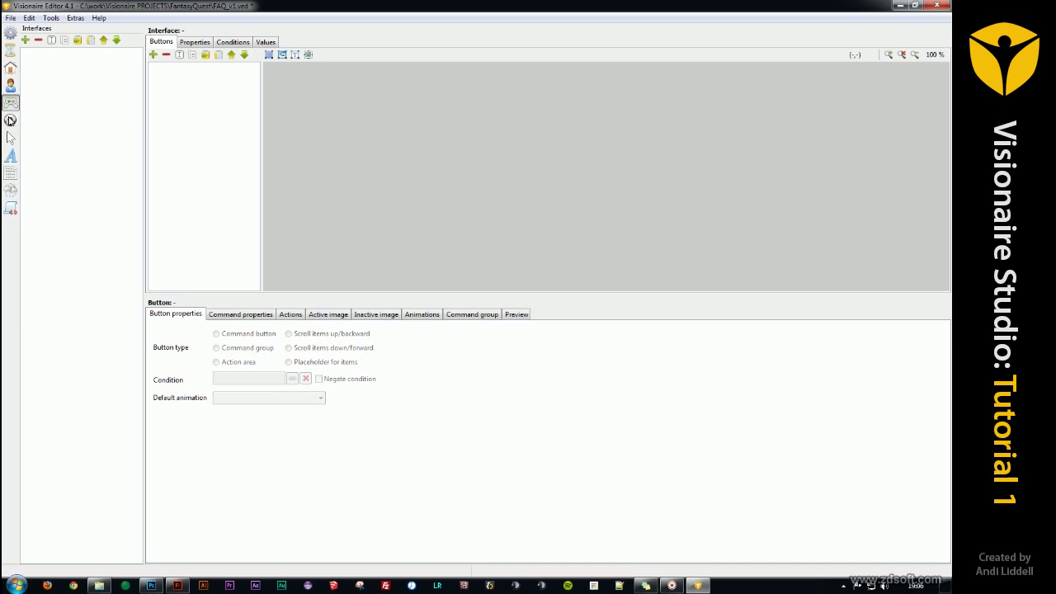
{"action": "left_click", "coordinate": [10, 120]}
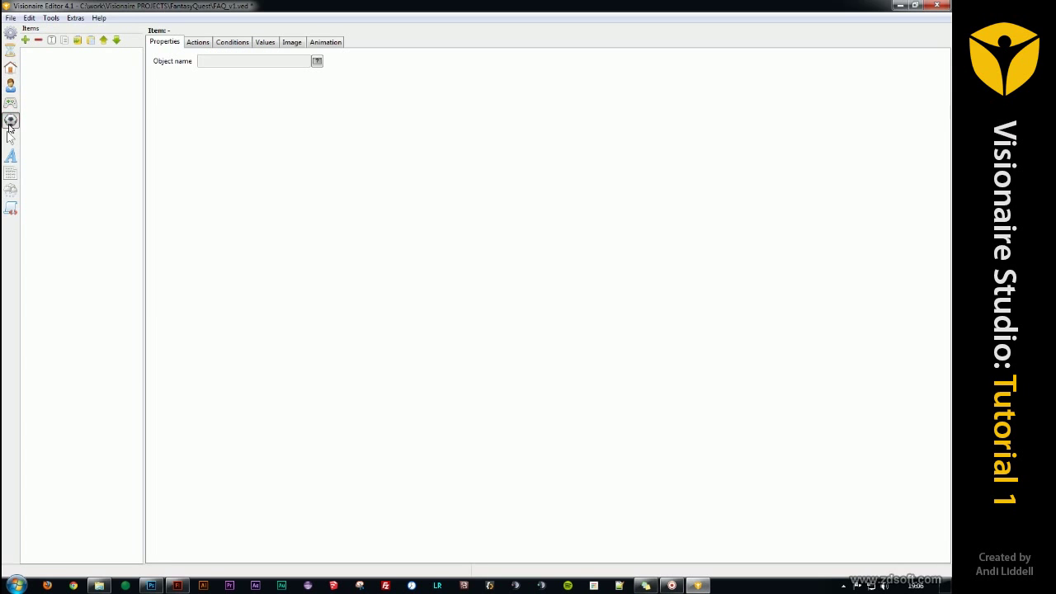
{"action": "left_click", "coordinate": [10, 138]}
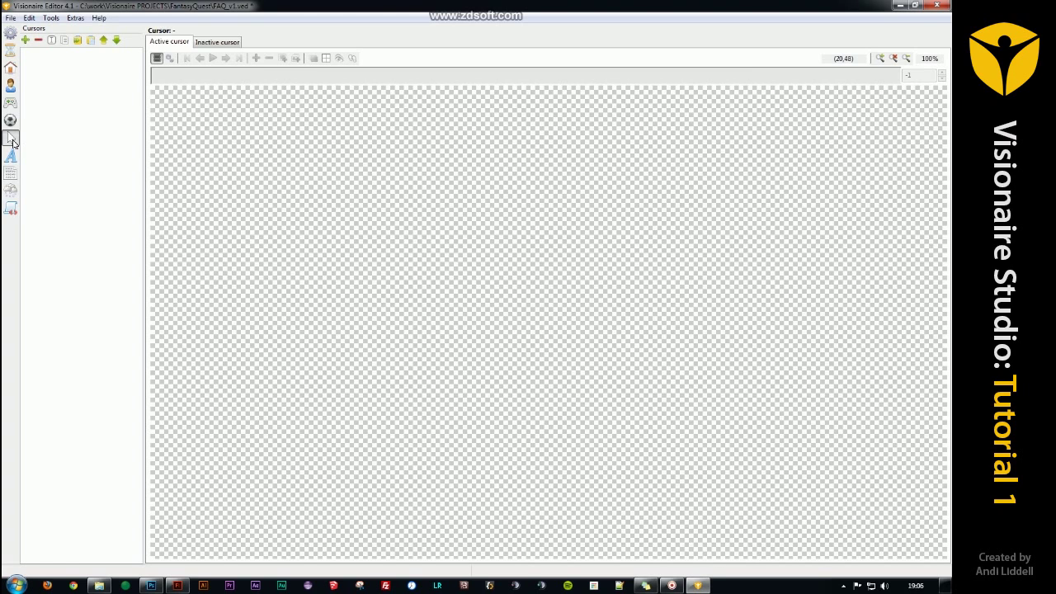
{"action": "left_click", "coordinate": [11, 156]}
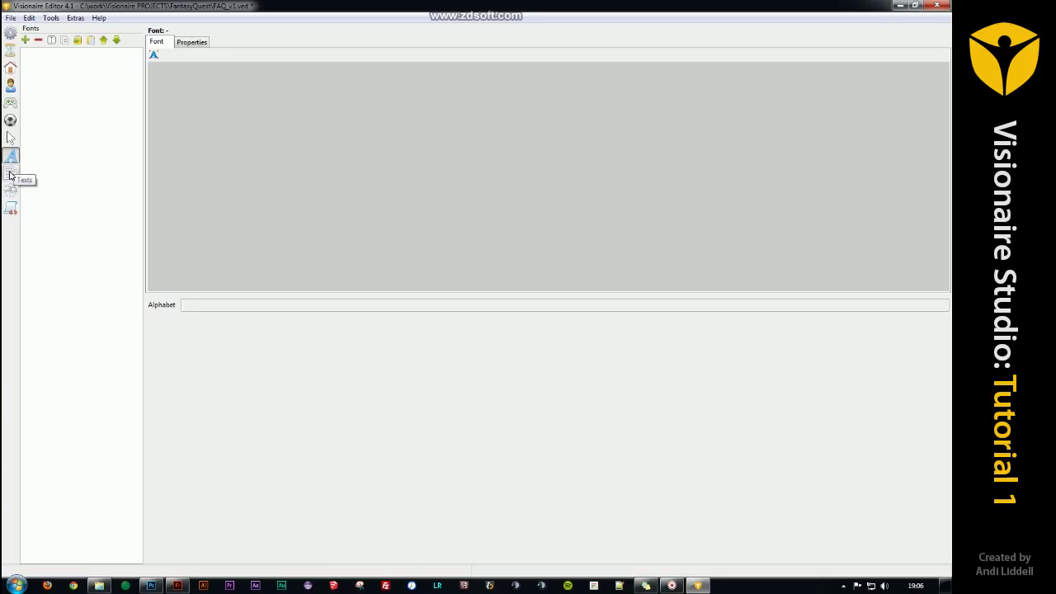
{"action": "left_click", "coordinate": [11, 174]}
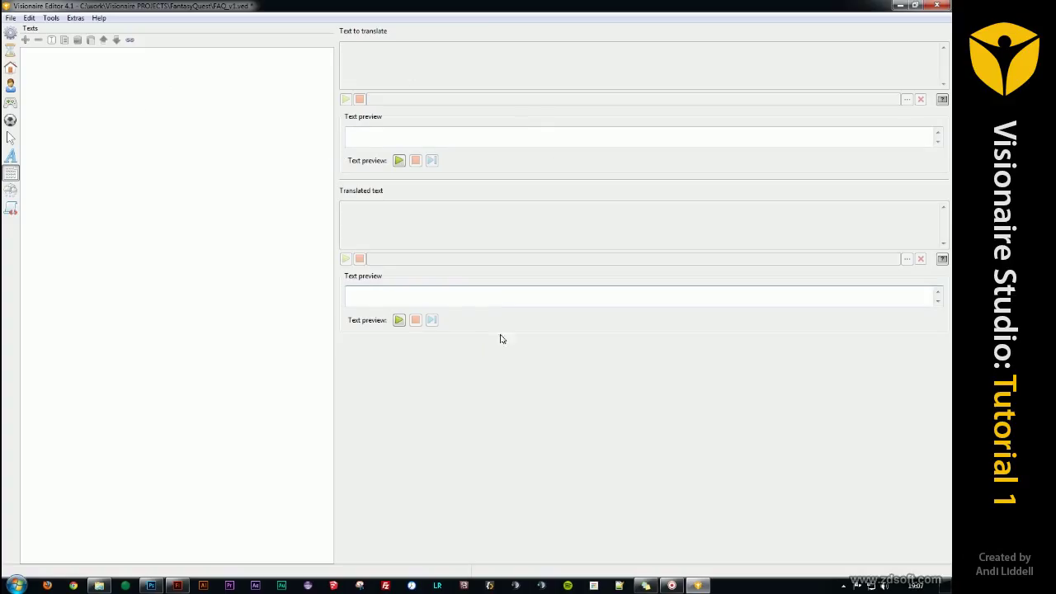
{"action": "left_click", "coordinate": [10, 191]}
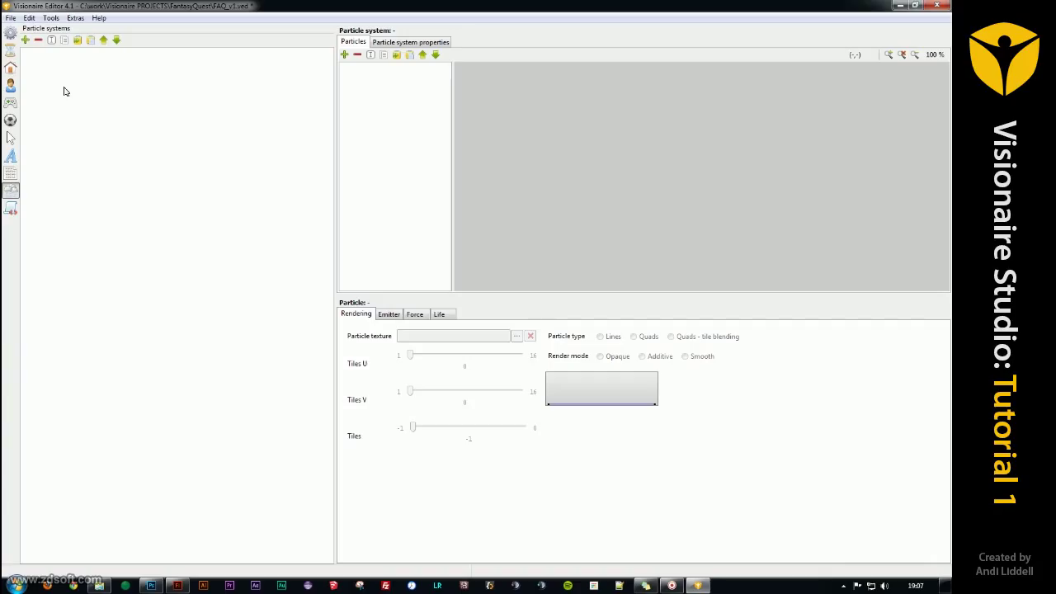
{"action": "left_click", "coordinate": [12, 208]}
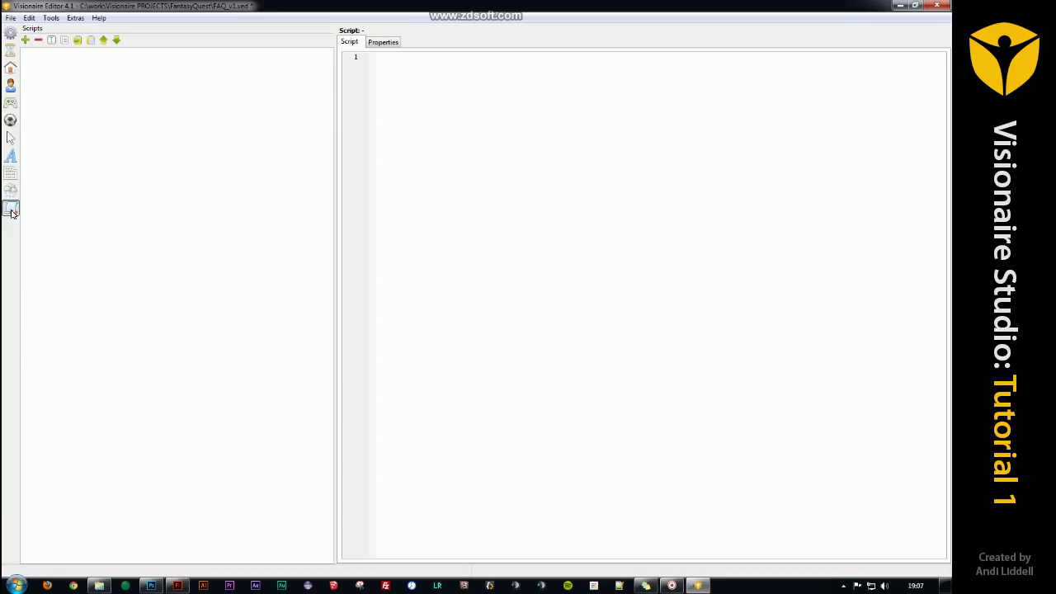
- Return to the game properties and narrow the object list to widen the properties area
{"action": "left_click", "coordinate": [11, 33]}
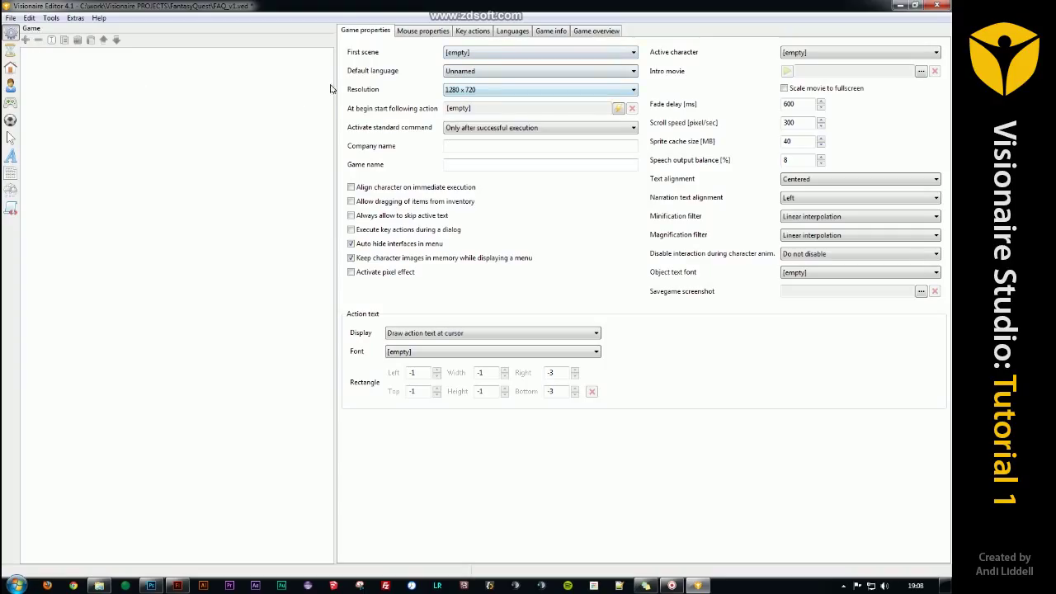
{"action": "left_click_drag", "start_coordinate": [334, 89], "coordinate": [139, 88]}
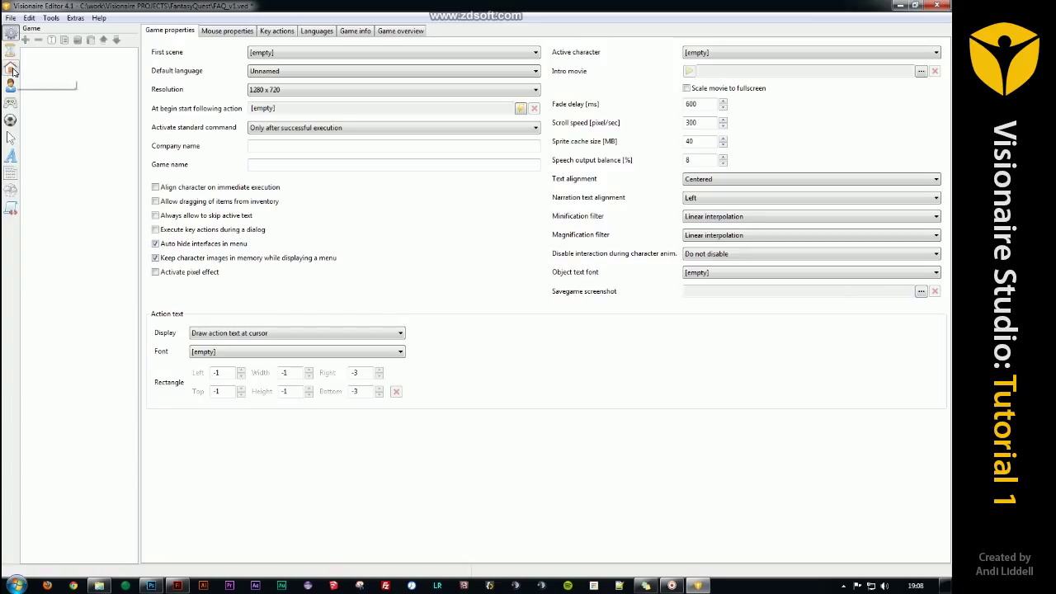
- Create a new scene in the scenes and menus section and name it Bedroom
{"action": "left_click", "coordinate": [10, 70]}
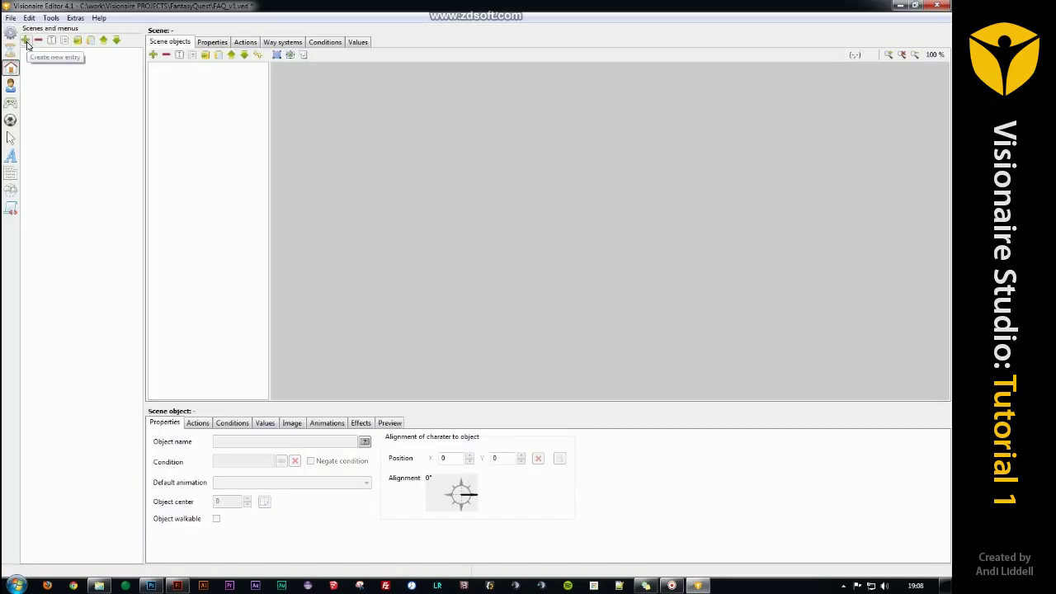
{"action": "left_click", "coordinate": [26, 41]}
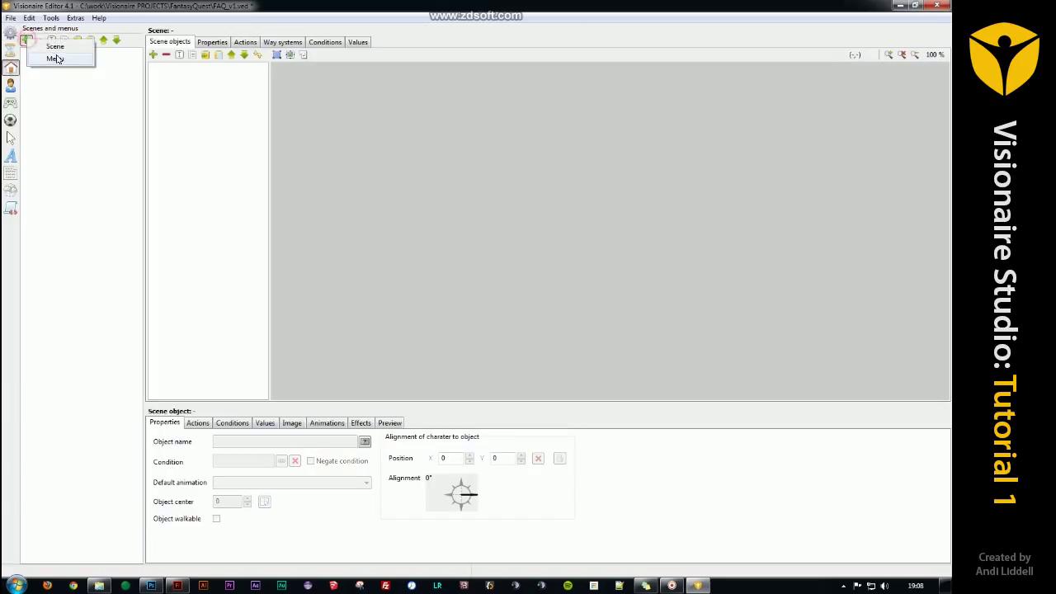
{"action": "left_click", "coordinate": [54, 47]}
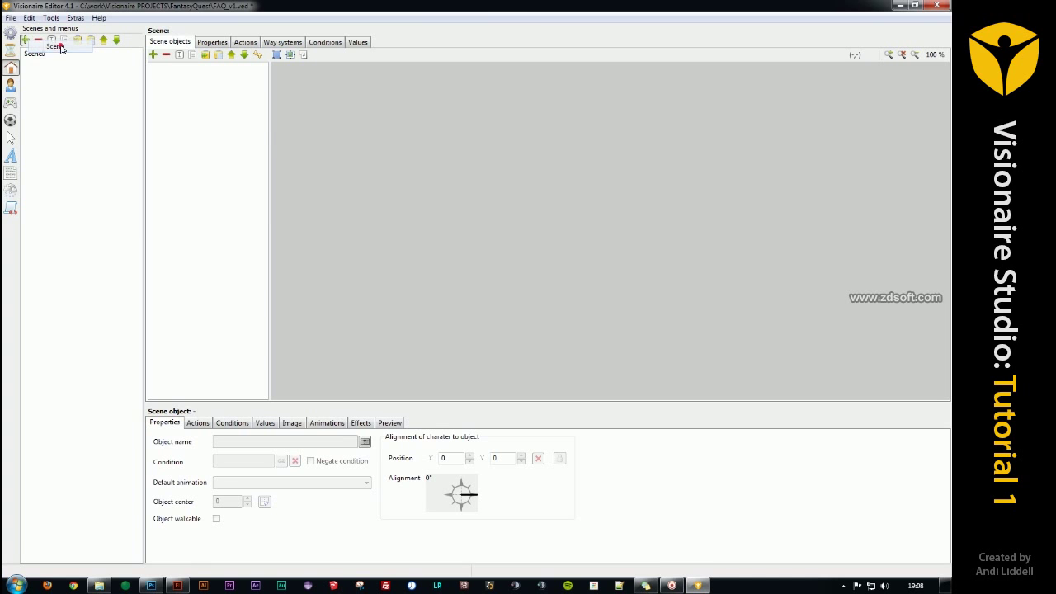
{"action": "left_click", "coordinate": [40, 55]}
{"action": "left_click", "coordinate": [38, 55]}
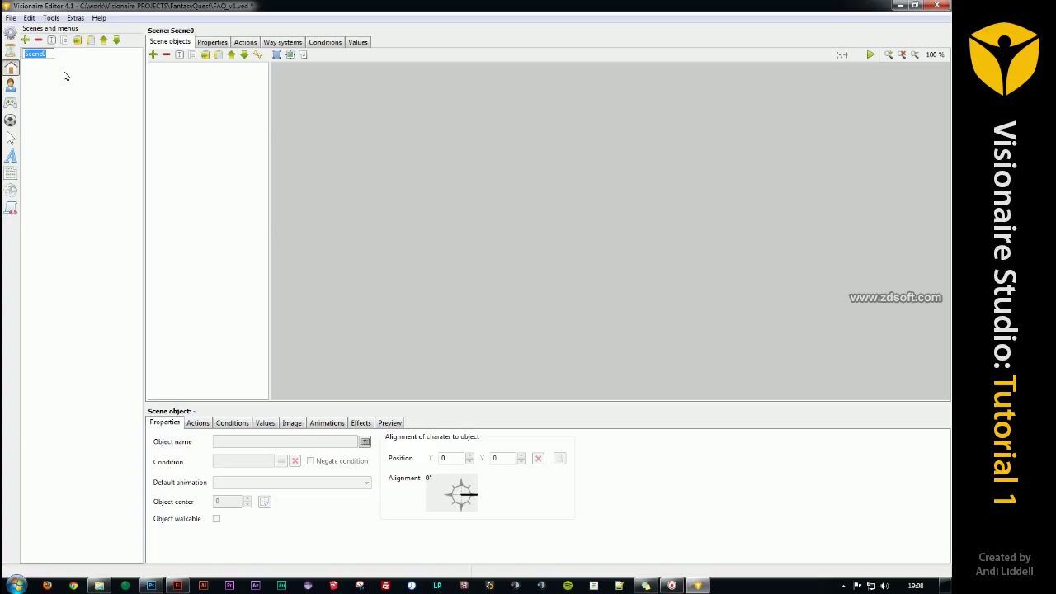
{"action": "type", "text": "Bedroom"}
{"action": "key", "text": "Return"}
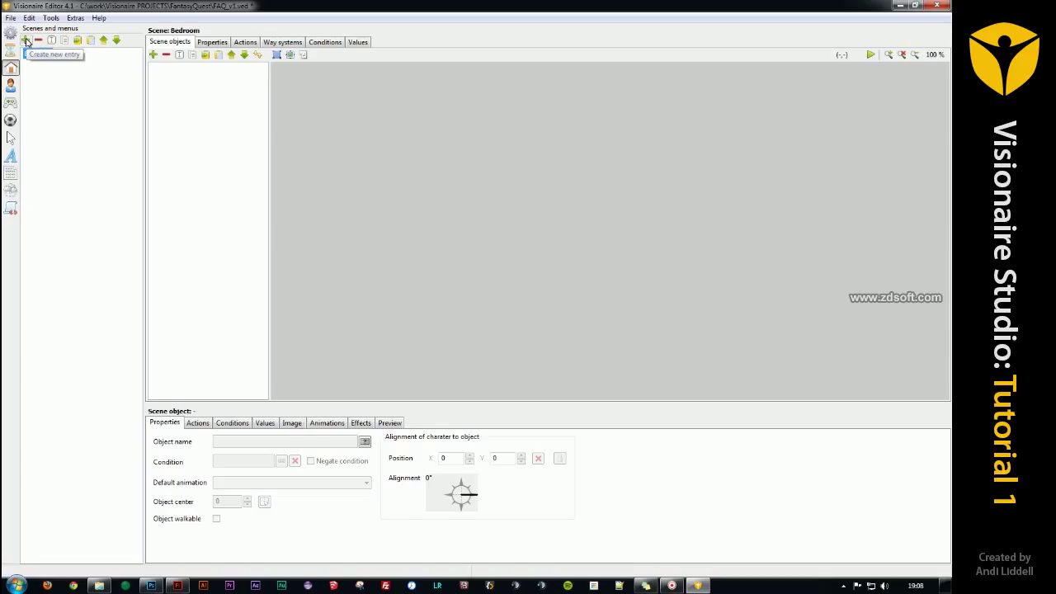
- Add a second scene and name it Cave Entrance
{"action": "left_click", "coordinate": [26, 41]}
{"action": "left_click", "coordinate": [74, 51]}
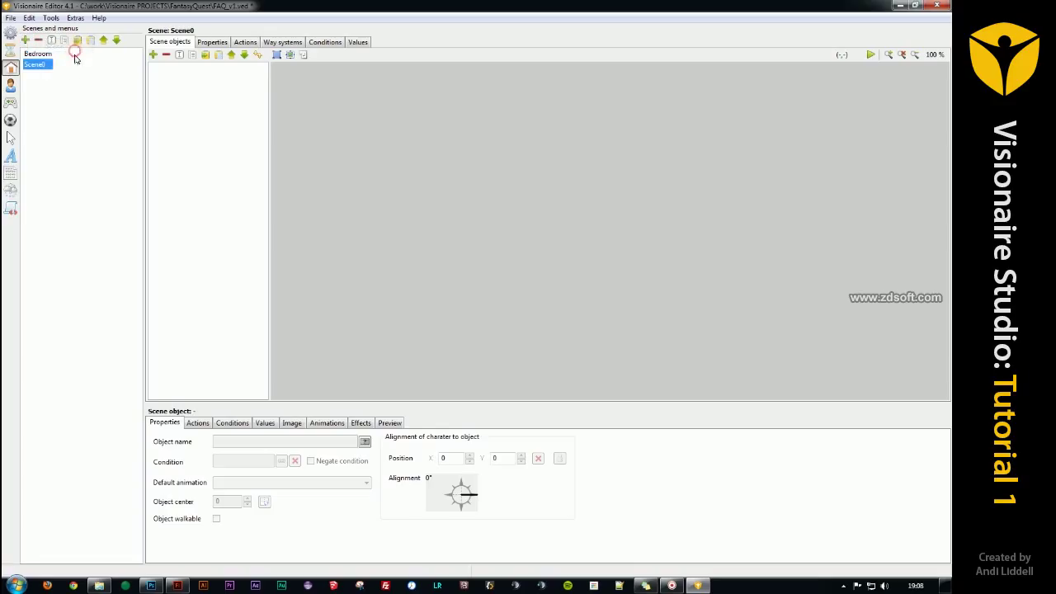
{"action": "left_click", "coordinate": [45, 63]}
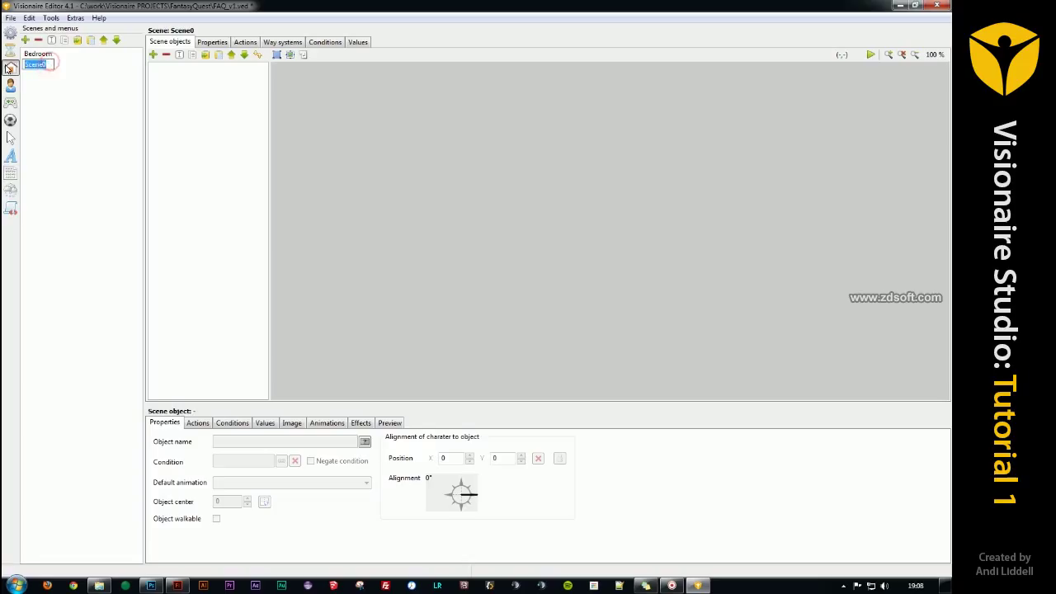
{"action": "type", "text": "Cave Entrance"}
{"action": "key", "text": "Return"}
- Add a third scene and name it Frog door
{"action": "left_click", "coordinate": [25, 41]}
{"action": "left_click", "coordinate": [37, 46]}
{"action": "left_click", "coordinate": [48, 75]}
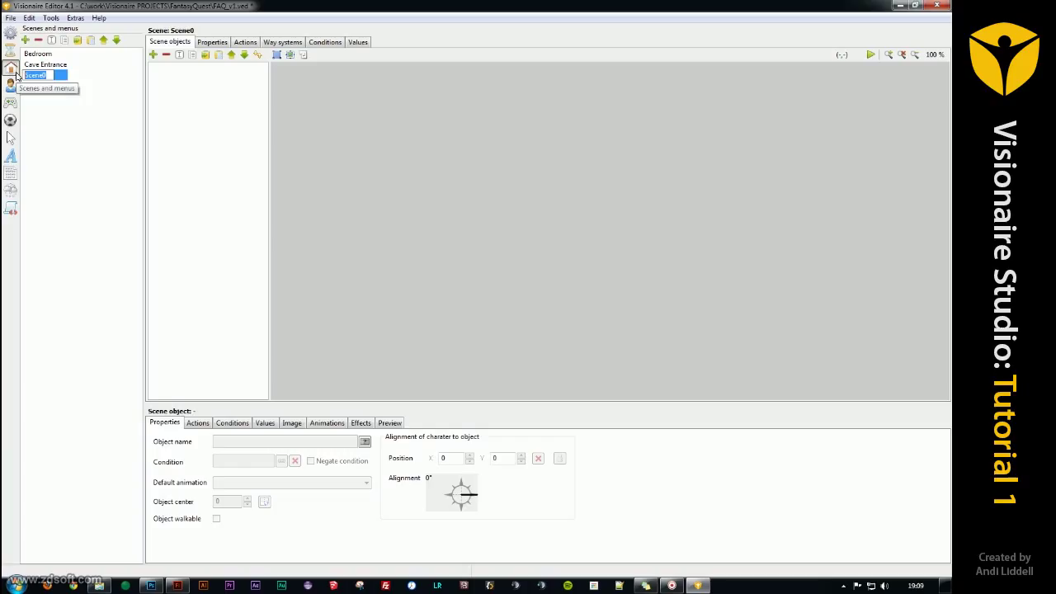
{"action": "type", "text": "Frog door"}
{"action": "key", "text": "Return"}
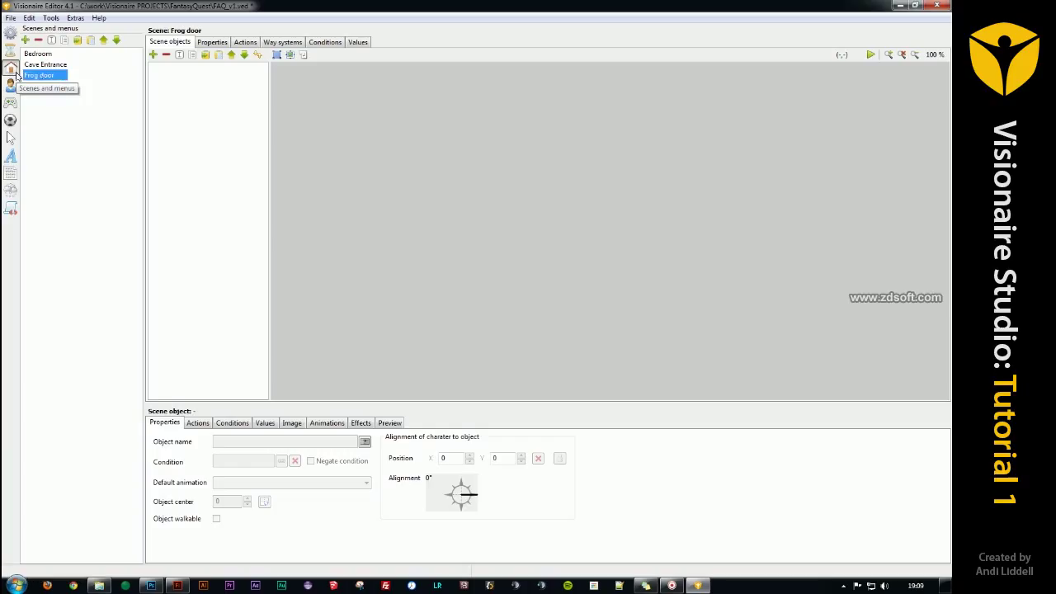
{"action": "left_click", "coordinate": [71, 100]}
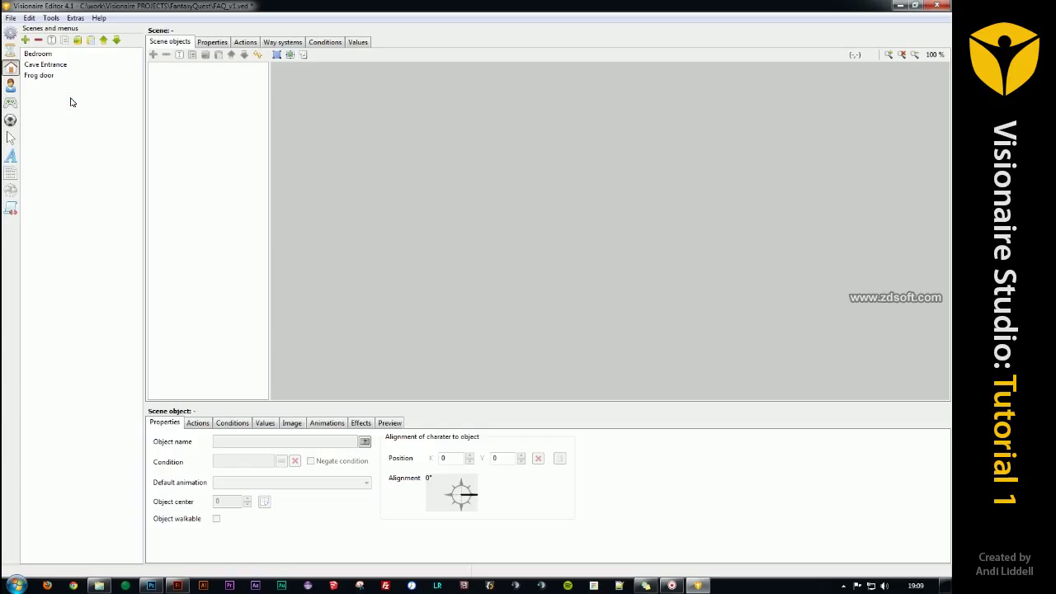
- Create a new character in the characters section and name it Boy
{"action": "left_click", "coordinate": [11, 90]}
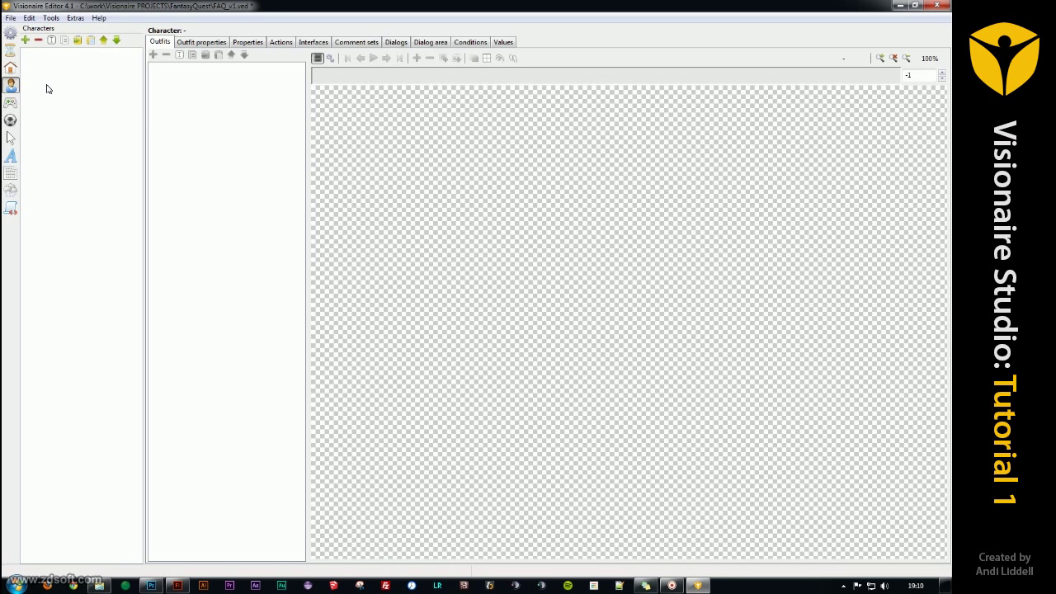
{"action": "left_click", "coordinate": [26, 39]}
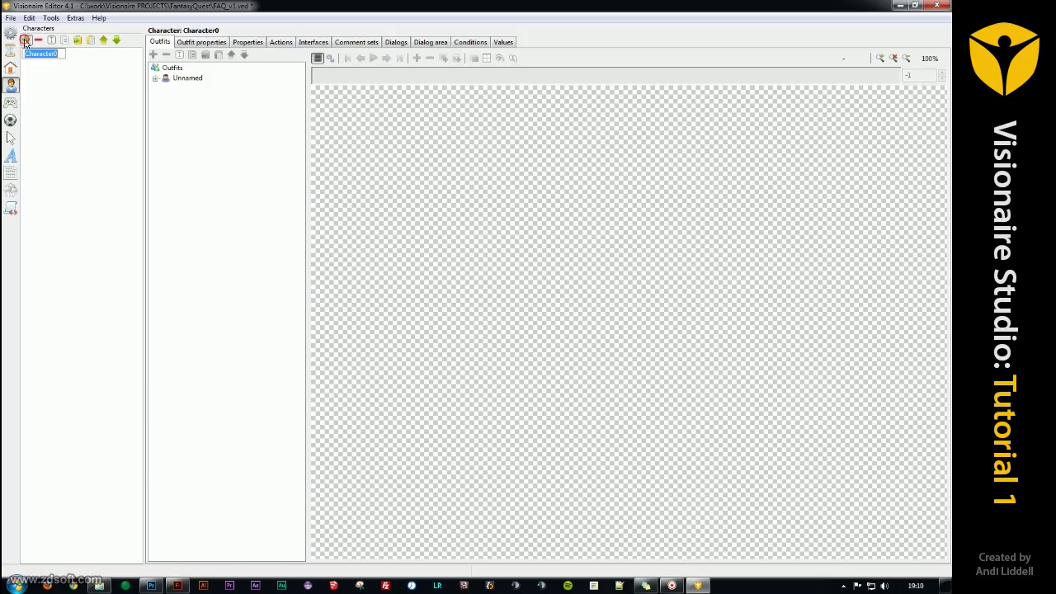
{"action": "type", "text": "Boy"}
{"action": "key", "text": "Return"}
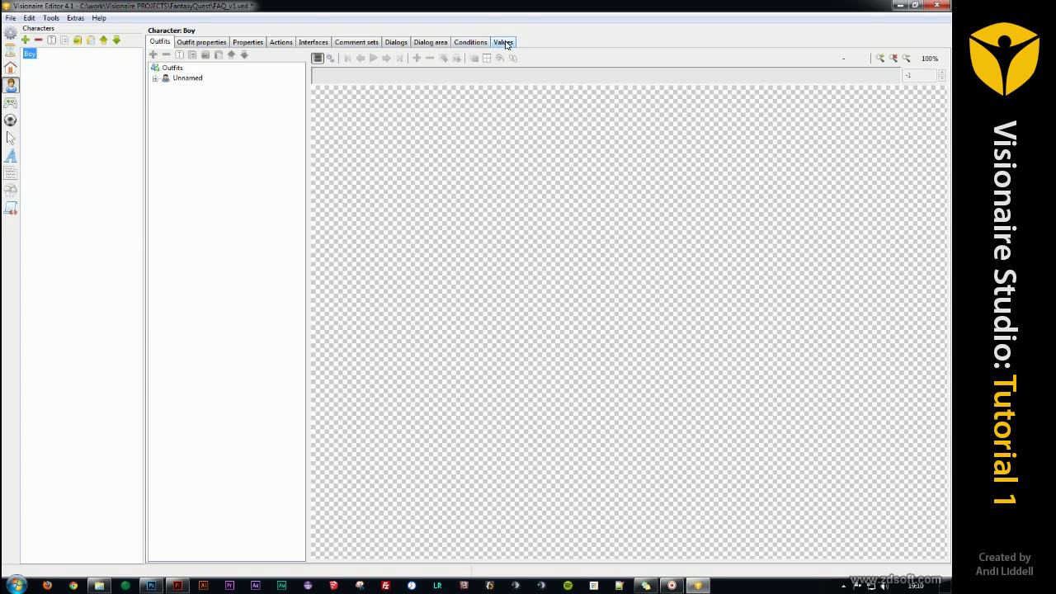
- Examine the Boy outfit's walk, standing, talk, random and character animation categories
{"action": "left_click", "coordinate": [156, 80]}
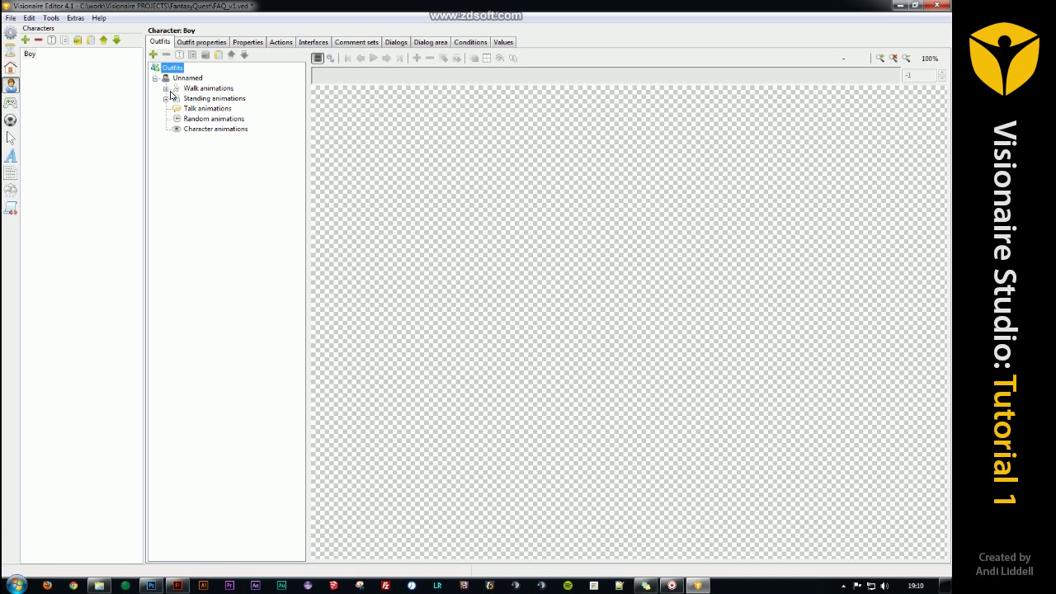
{"action": "left_click", "coordinate": [165, 89]}
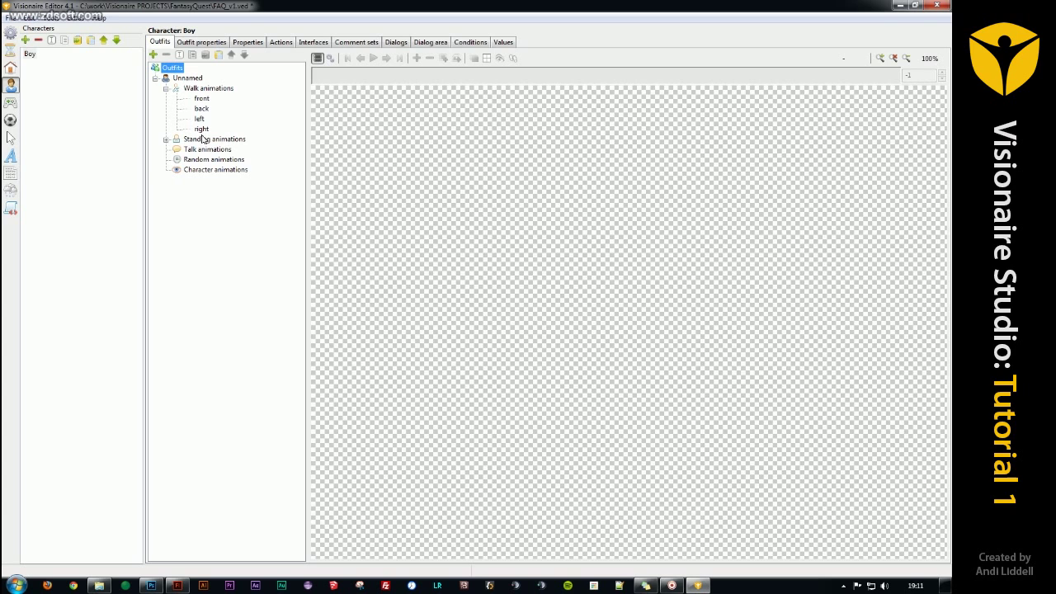
{"action": "left_click", "coordinate": [166, 139]}
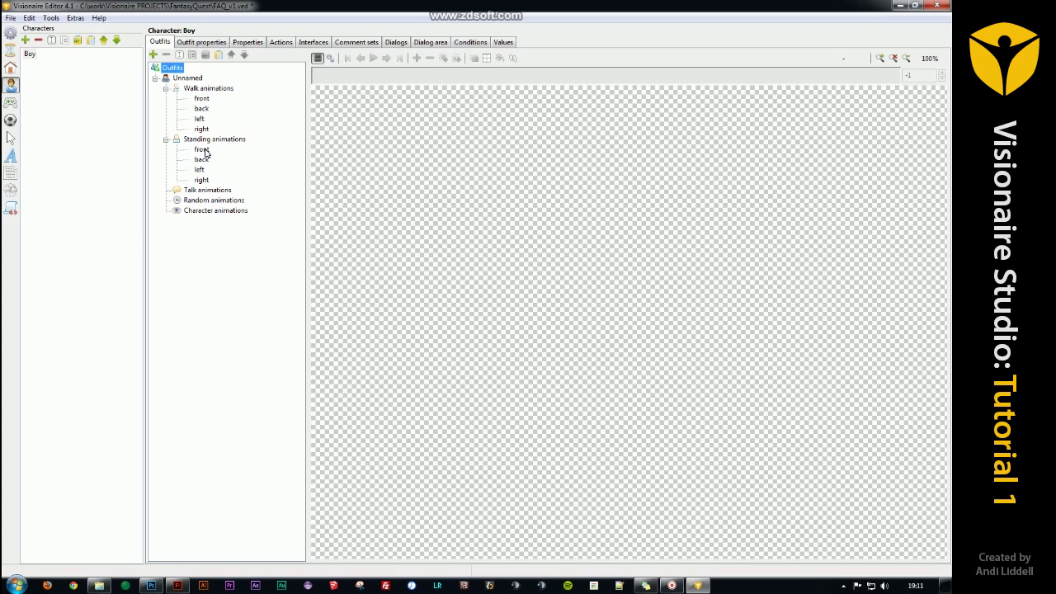
{"action": "left_click", "coordinate": [202, 192]}
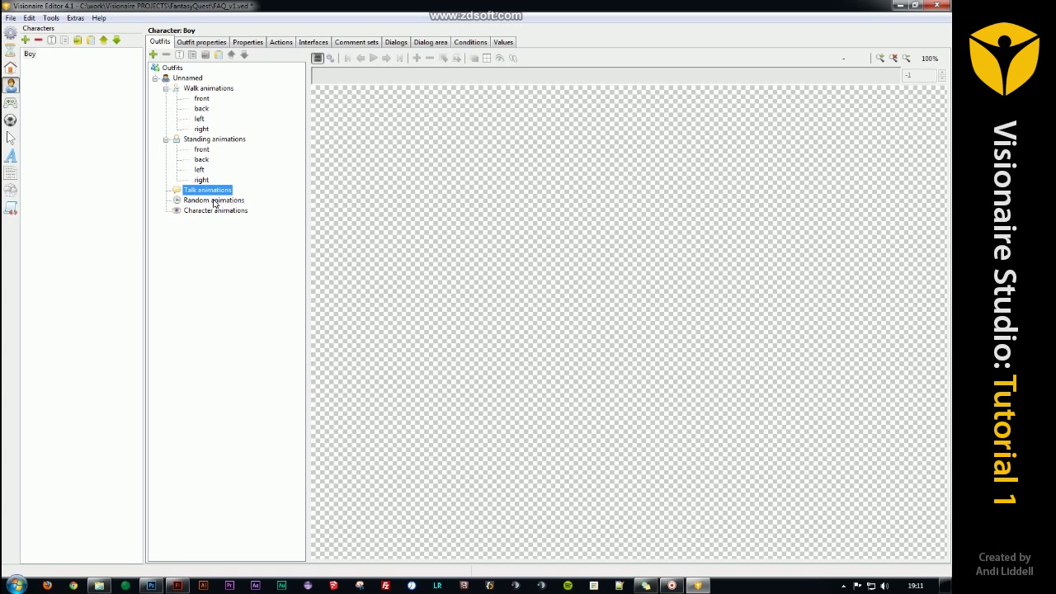
{"action": "left_click", "coordinate": [207, 200]}
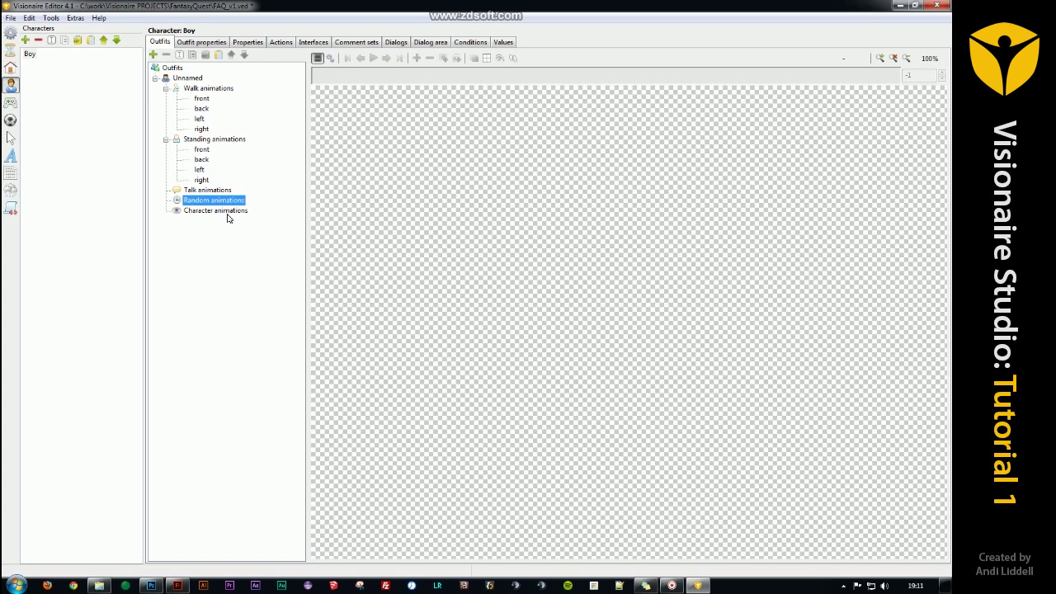
{"action": "left_click", "coordinate": [228, 213]}
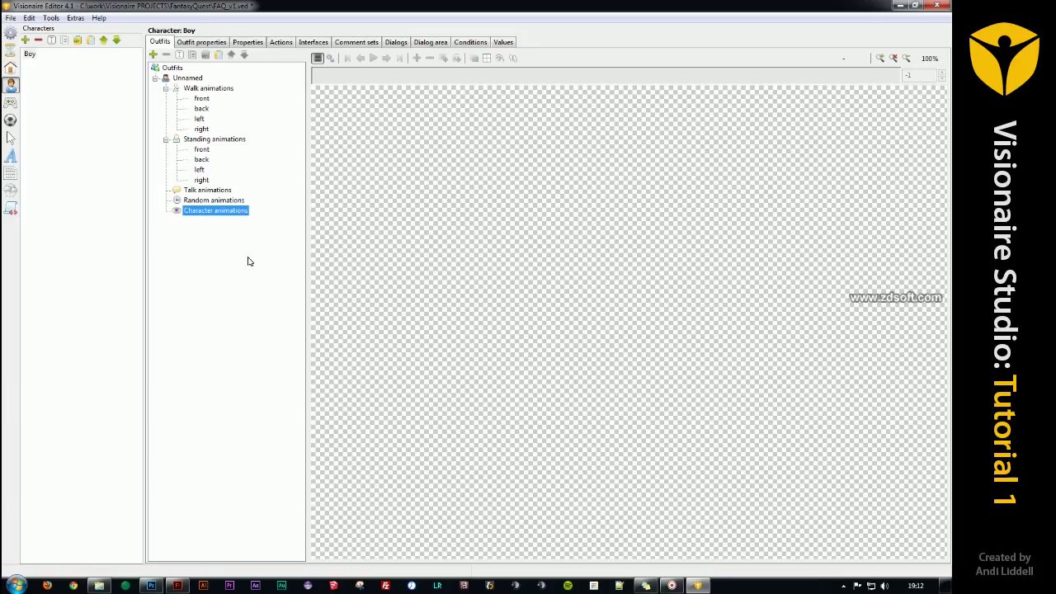
- Revisit the list of scenes, then review the walk and standing animation directions of the Boy character again
{"action": "left_click", "coordinate": [12, 69]}
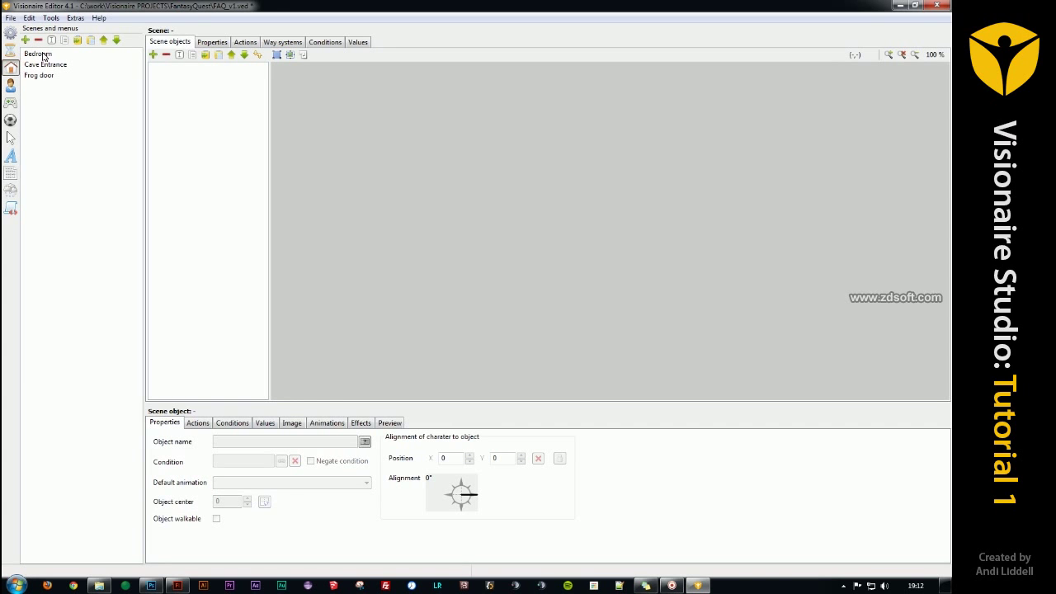
{"action": "left_click", "coordinate": [11, 84]}
{"action": "left_click", "coordinate": [30, 54]}
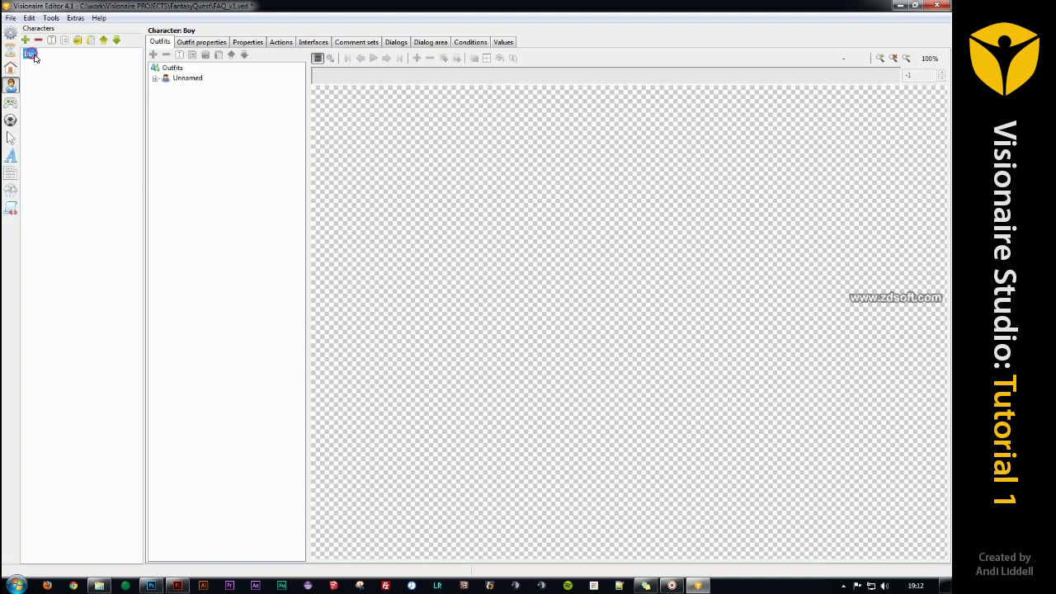
{"action": "left_click", "coordinate": [154, 77]}
{"action": "left_click", "coordinate": [165, 88]}
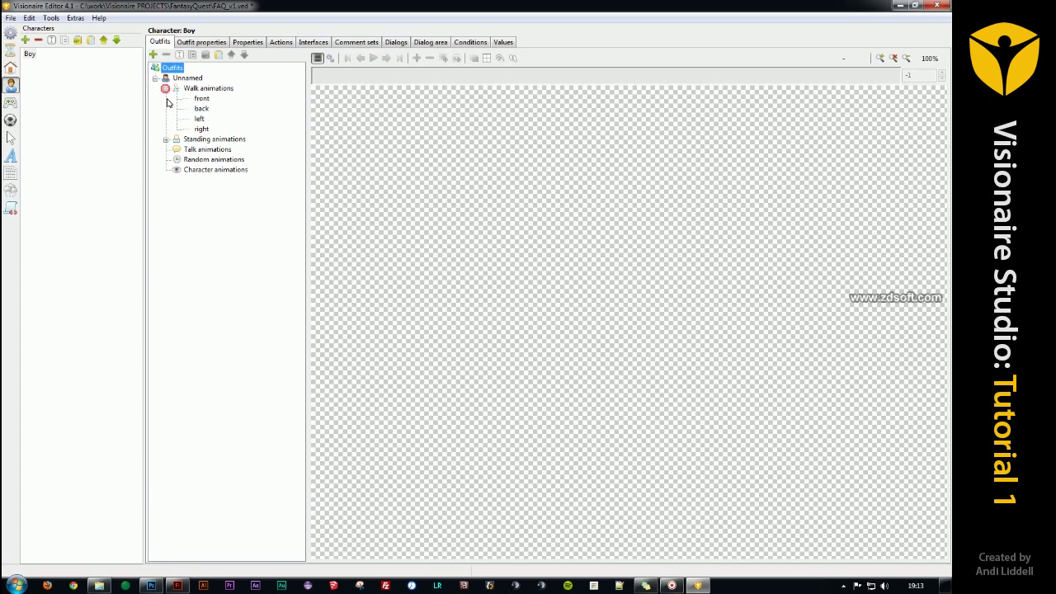
{"action": "left_click", "coordinate": [166, 139]}
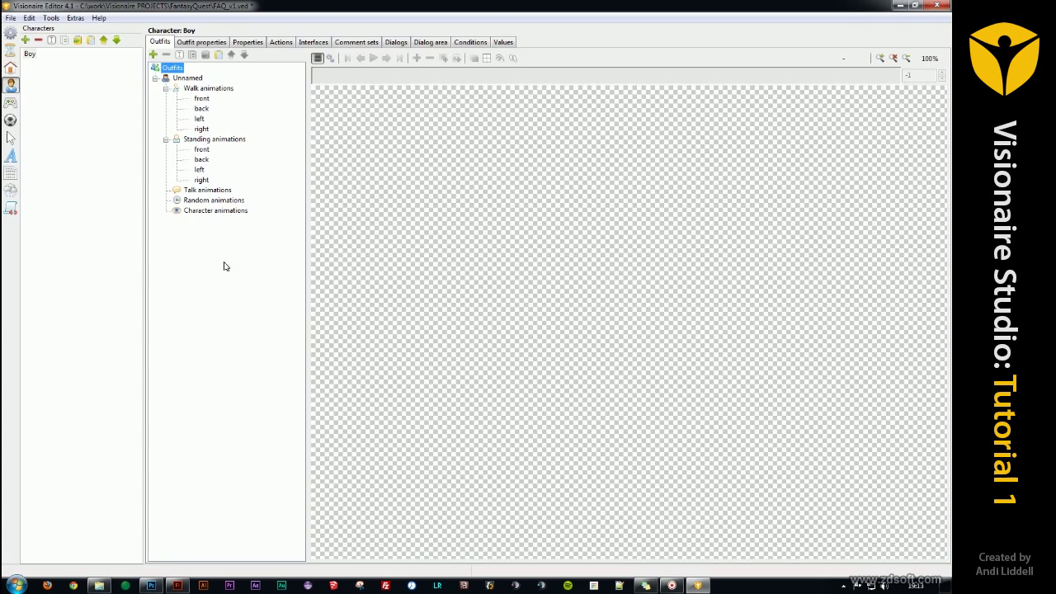
- Add a second character and name it Frog
{"action": "left_click", "coordinate": [36, 71]}
{"action": "left_click", "coordinate": [25, 40]}
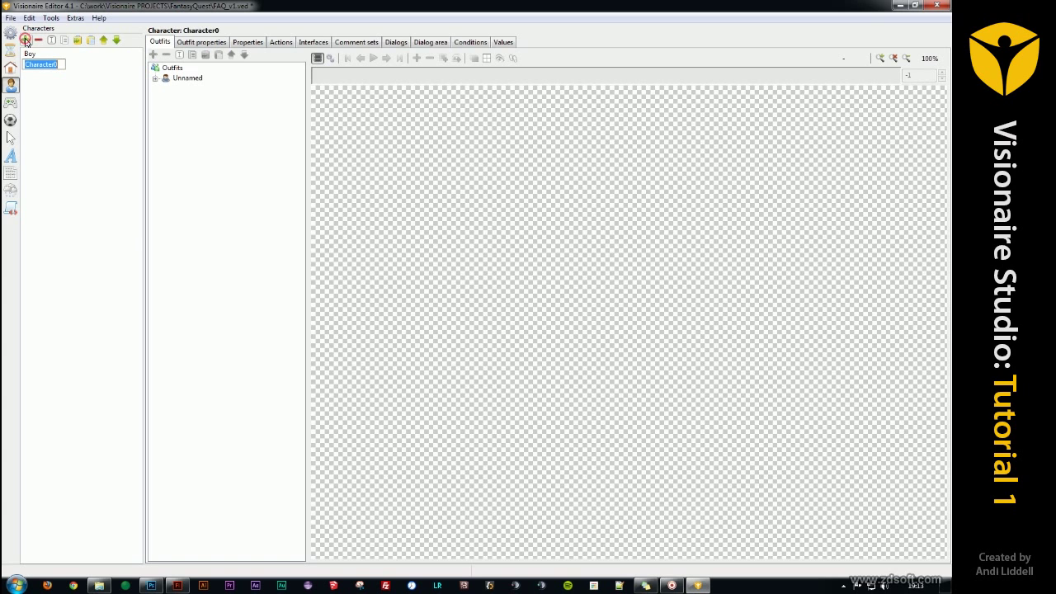
{"action": "type", "text": "Frog"}
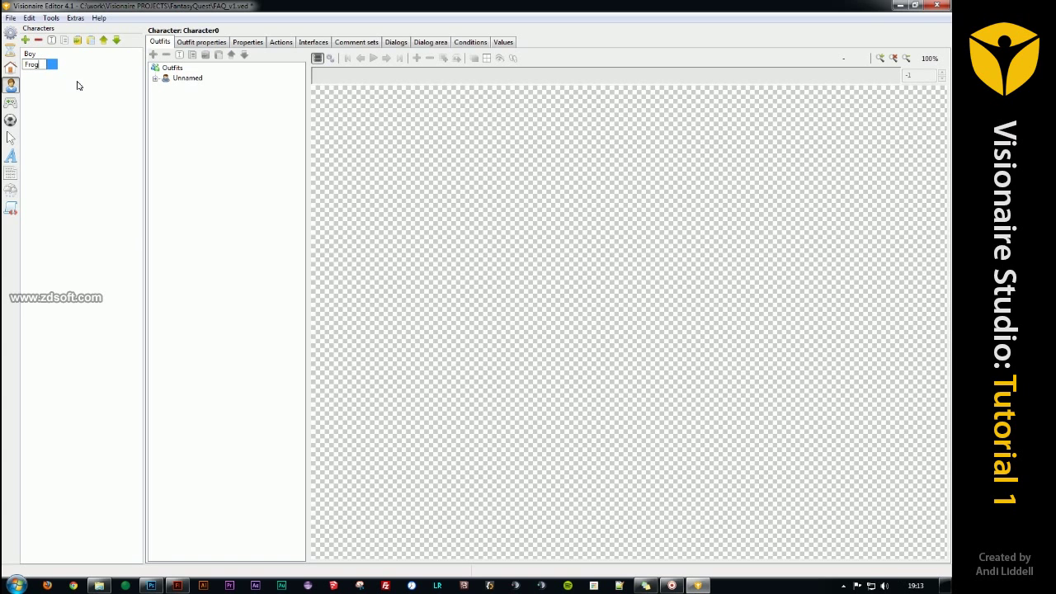
{"action": "key", "text": "Return"}
- Rename the Frog character's unnamed outfit as Normal
{"action": "left_click", "coordinate": [155, 79]}
{"action": "left_click", "coordinate": [154, 79]}
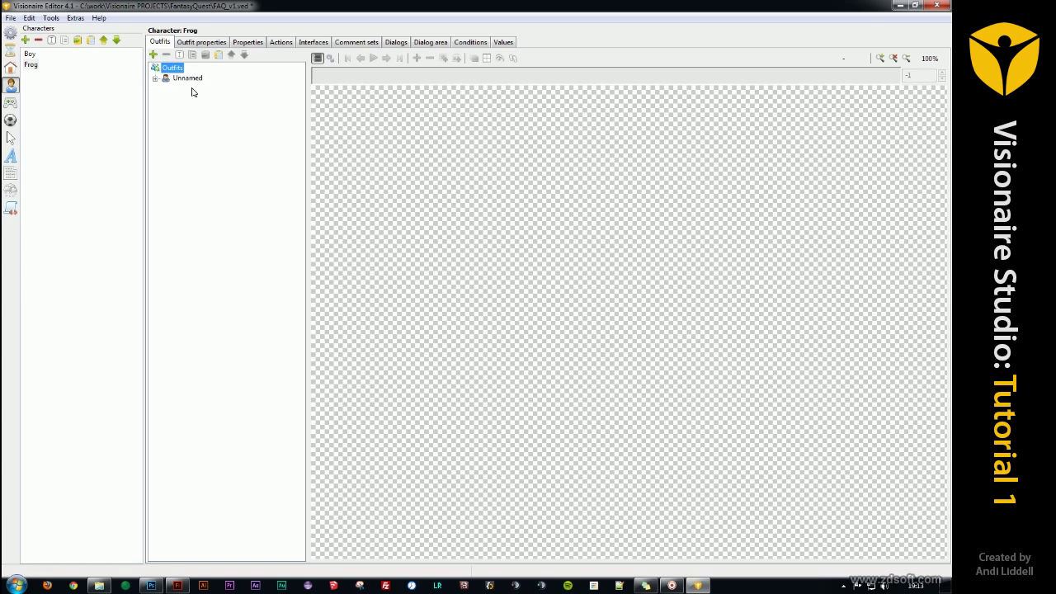
{"action": "left_click", "coordinate": [188, 80]}
{"action": "left_click", "coordinate": [180, 55]}
{"action": "type", "text": "Normal"}
{"action": "key", "text": "Return"}
- Rename the Boy character's unnamed outfit as Normal
{"action": "left_click", "coordinate": [30, 54]}
{"action": "left_click", "coordinate": [189, 77]}
{"action": "left_click", "coordinate": [179, 54]}
{"action": "type", "text": "Normal"}
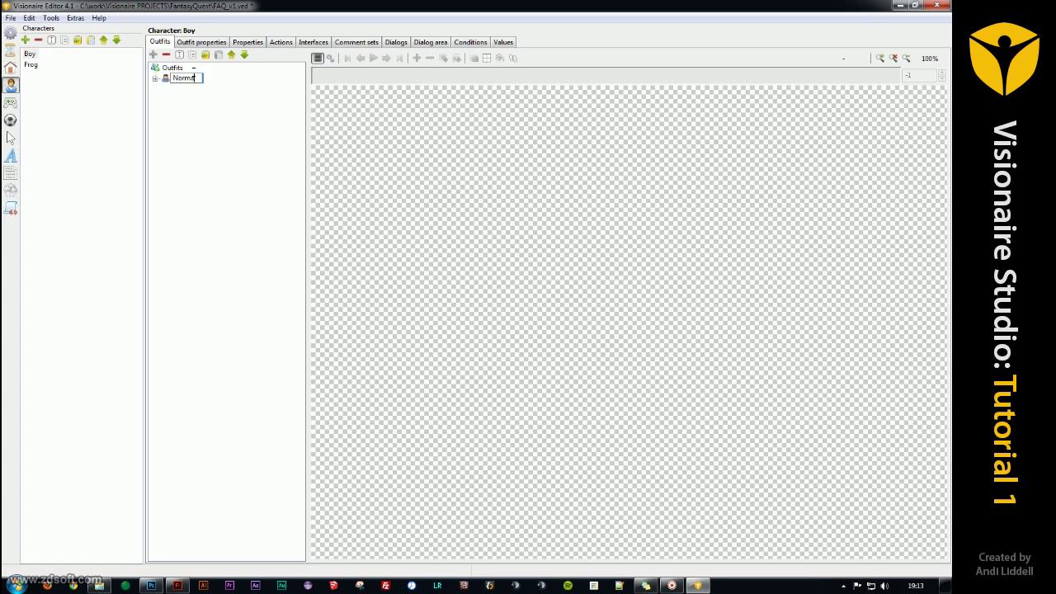
{"action": "key", "text": "Return"}
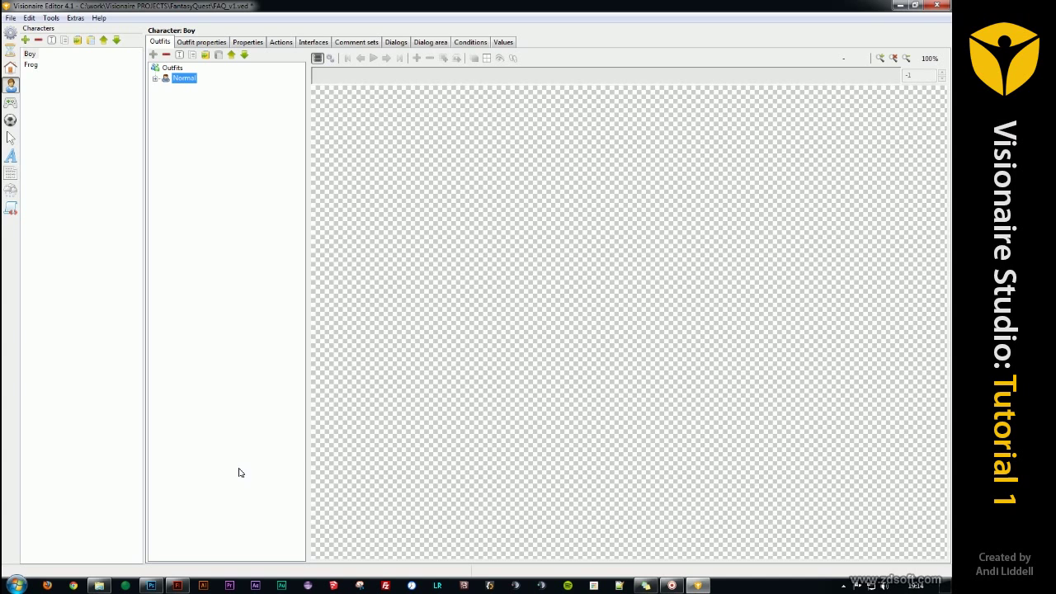
- Switch to the FantasyQuest project folder in Windows Explorer and create a subfolder named assets
{"action": "left_click", "coordinate": [100, 585]}
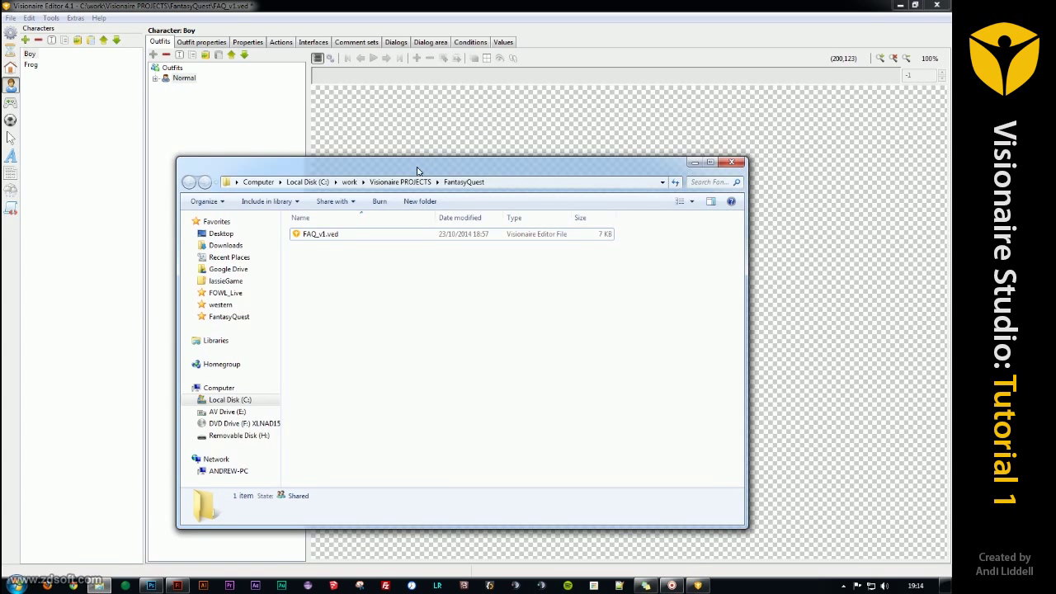
{"action": "left_click_drag", "start_coordinate": [418, 171], "coordinate": [383, 123]}
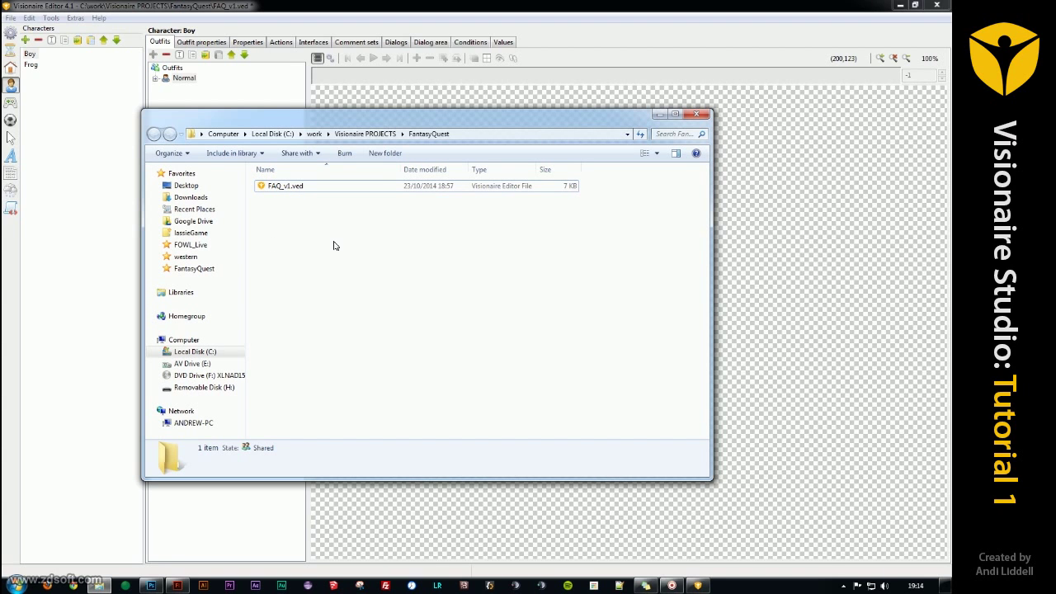
{"action": "left_click", "coordinate": [289, 210]}
{"action": "left_click", "coordinate": [298, 221]}
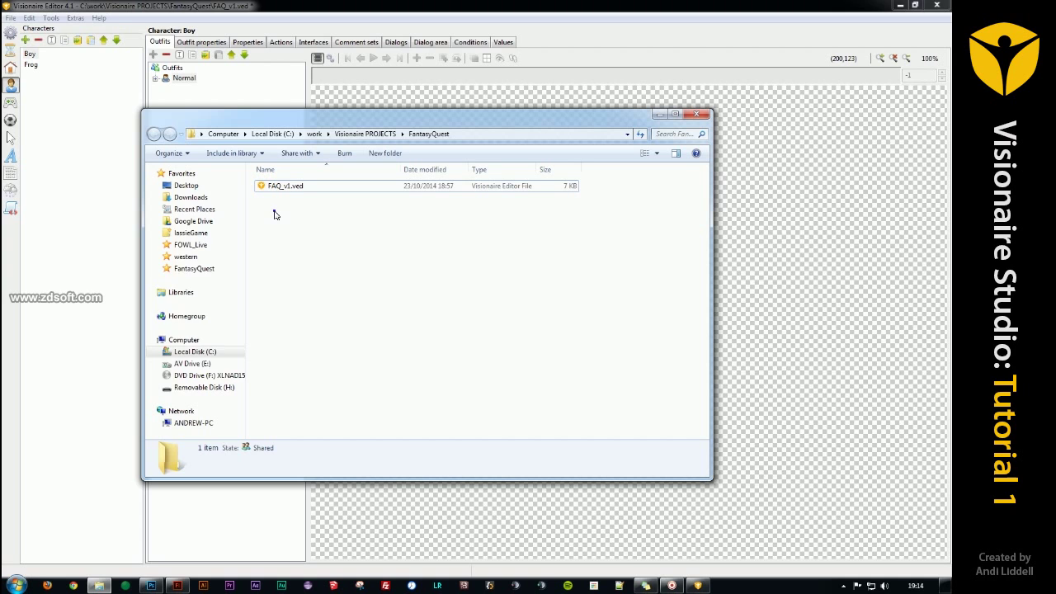
{"action": "right_click", "coordinate": [275, 214]}
{"action": "left_click", "coordinate": [223, 349]}
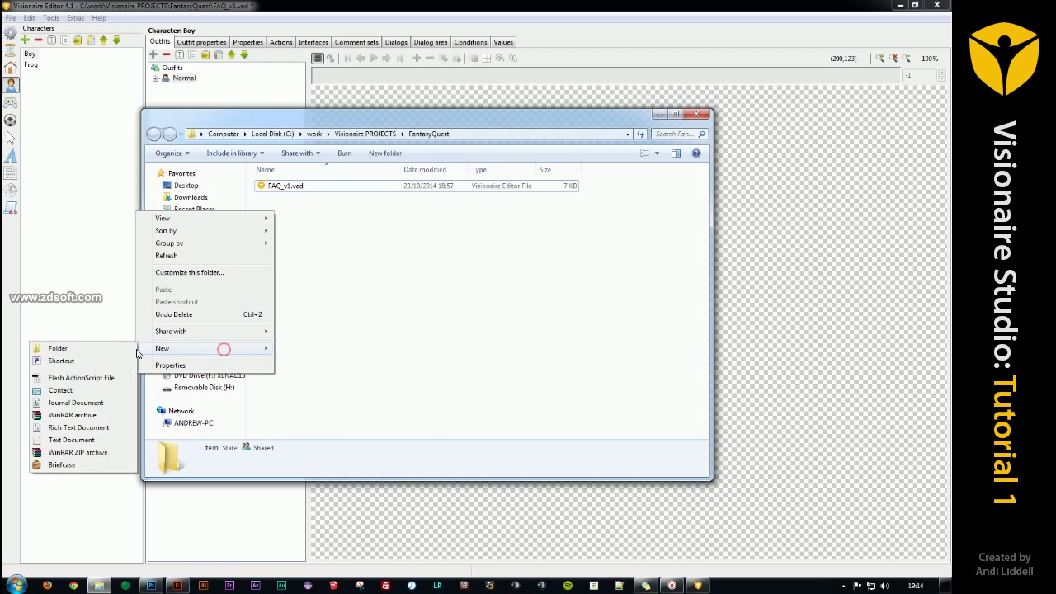
{"action": "left_click", "coordinate": [115, 348]}
{"action": "type", "text": "assets"}
{"action": "key", "text": "Return"}
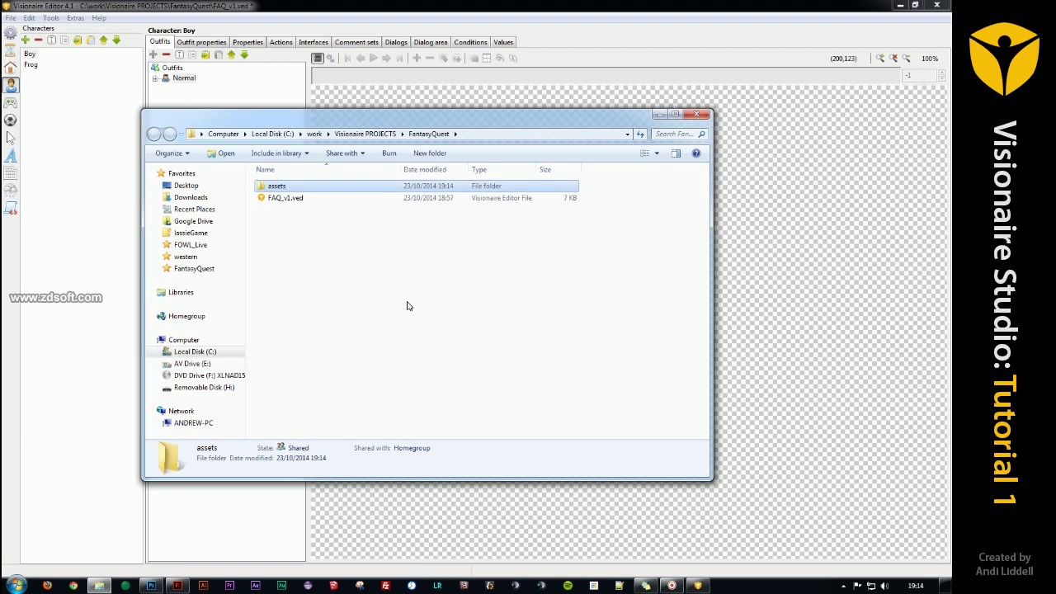
- Create a subfolder named DEV in the FantasyQuest folder
{"action": "left_click", "coordinate": [330, 241]}
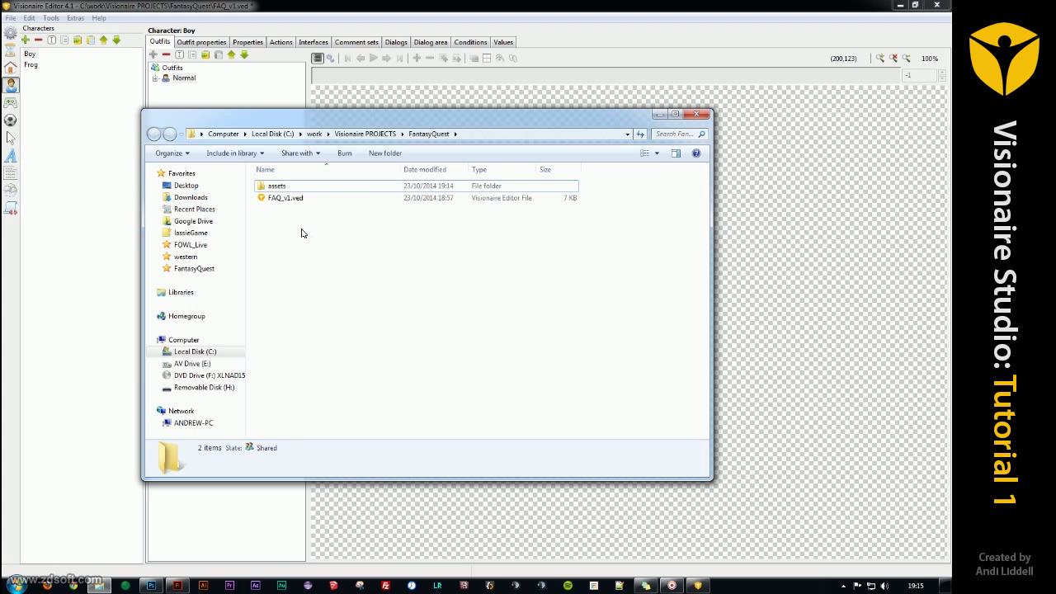
{"action": "right_click", "coordinate": [275, 226]}
{"action": "mouse_move", "coordinate": [208, 359]}
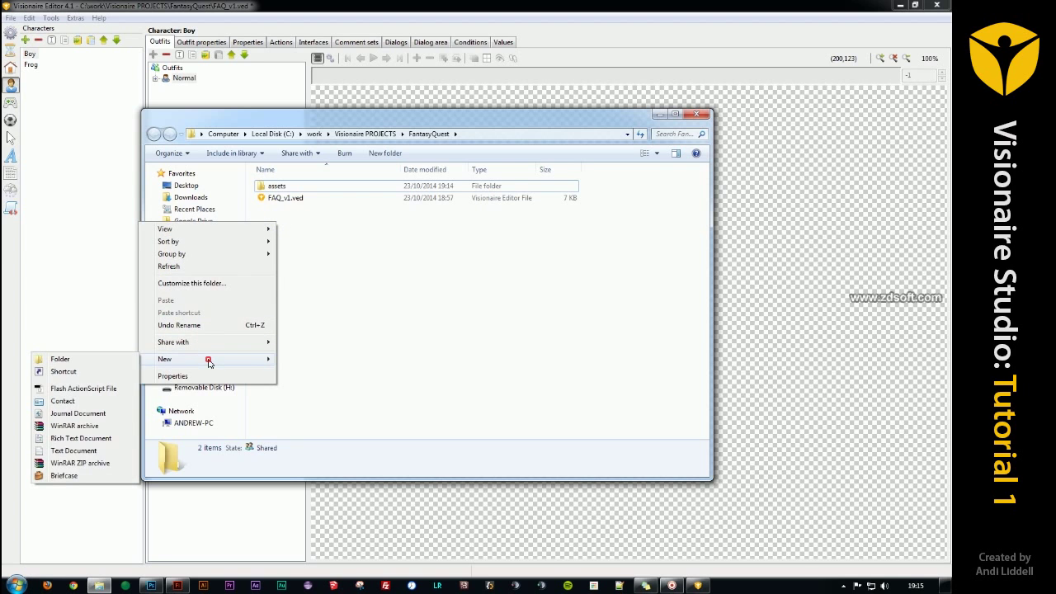
{"action": "left_click", "coordinate": [113, 359]}
{"action": "type", "text": "DEV"}
{"action": "key", "text": "Return"}
{"action": "left_click", "coordinate": [328, 280]}
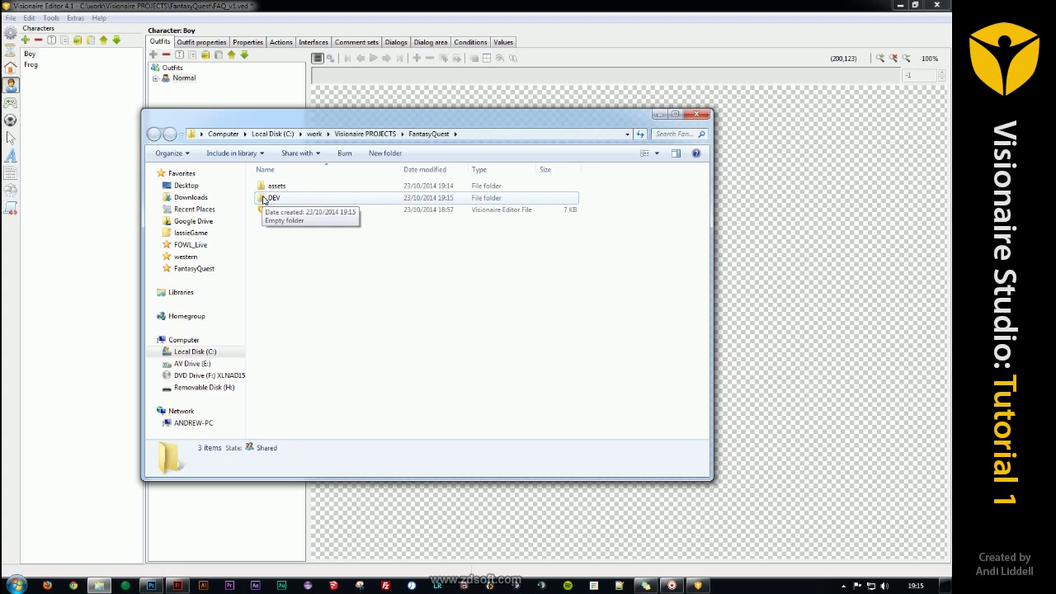
{"action": "left_click", "coordinate": [264, 198]}
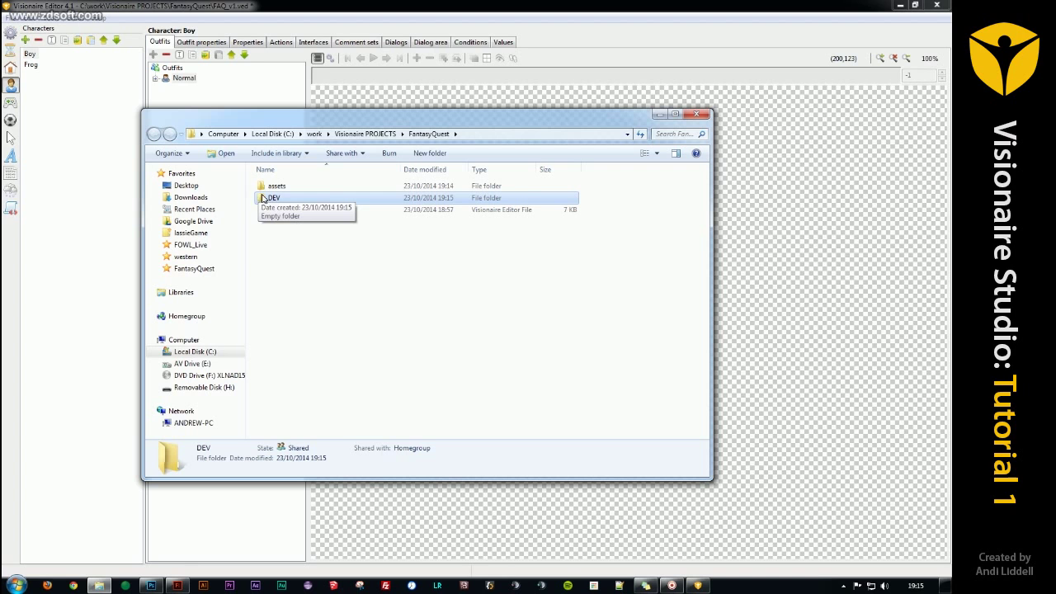
{"action": "left_click", "coordinate": [278, 232]}
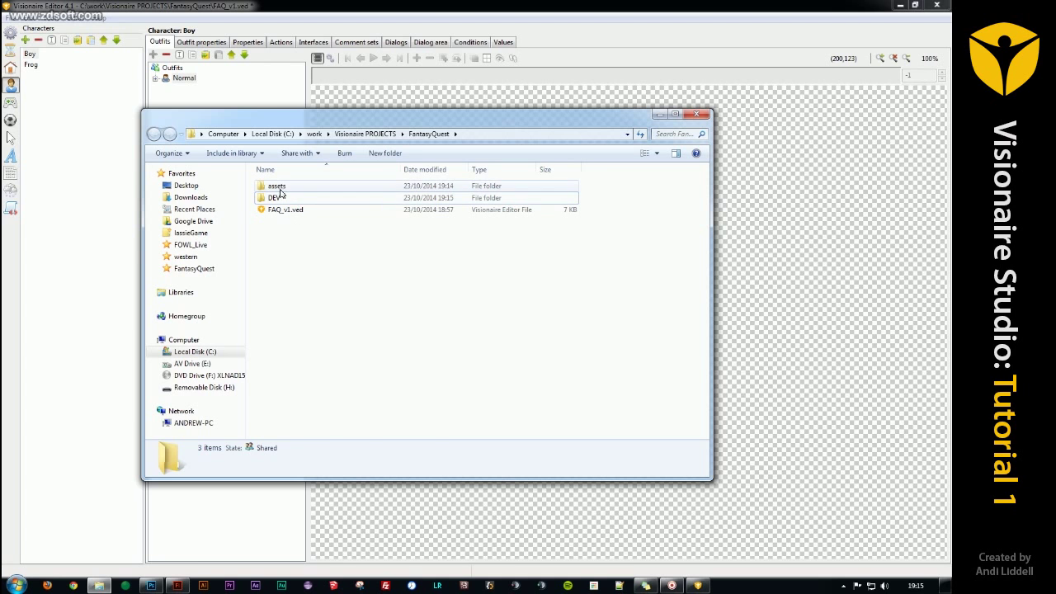
{"action": "left_click", "coordinate": [281, 198]}
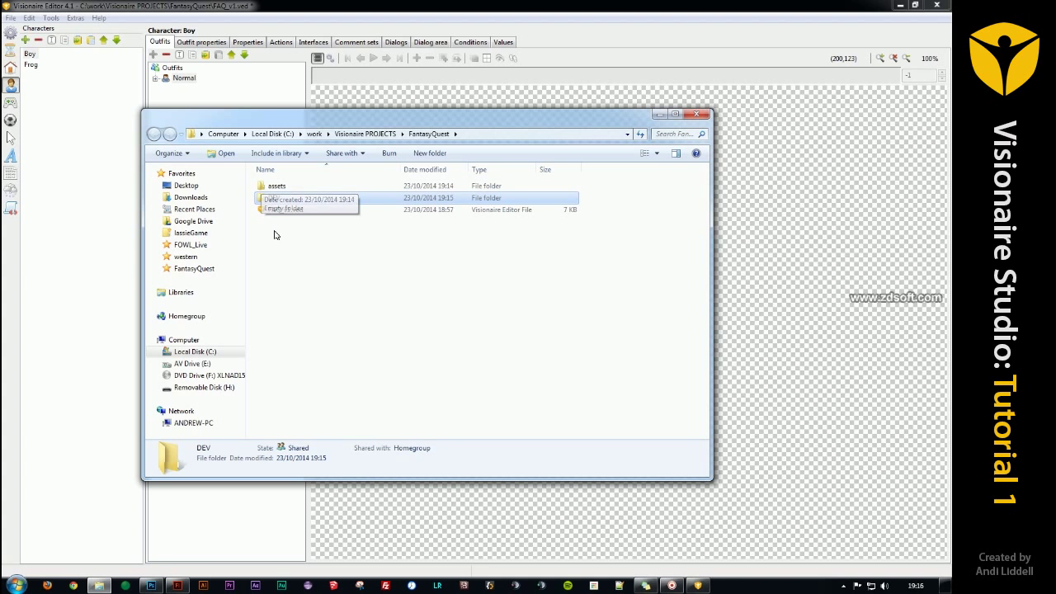
- Open the assets folder and create a subfolder named characters in it
{"action": "left_click", "coordinate": [262, 188]}
{"action": "double_click", "coordinate": [262, 189]}
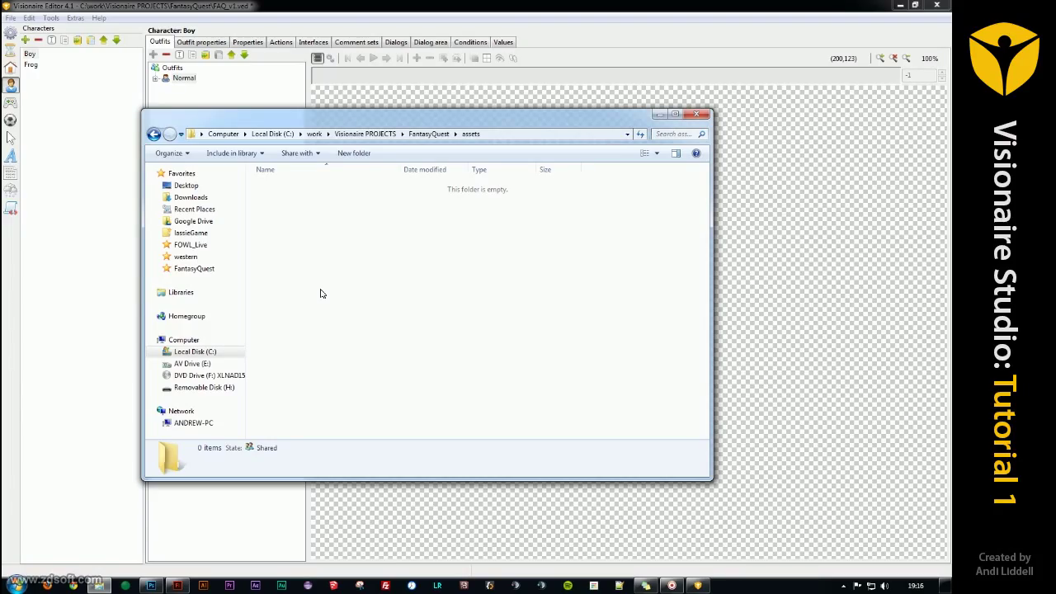
{"action": "right_click", "coordinate": [303, 215]}
{"action": "mouse_move", "coordinate": [244, 355]}
{"action": "left_click", "coordinate": [159, 353]}
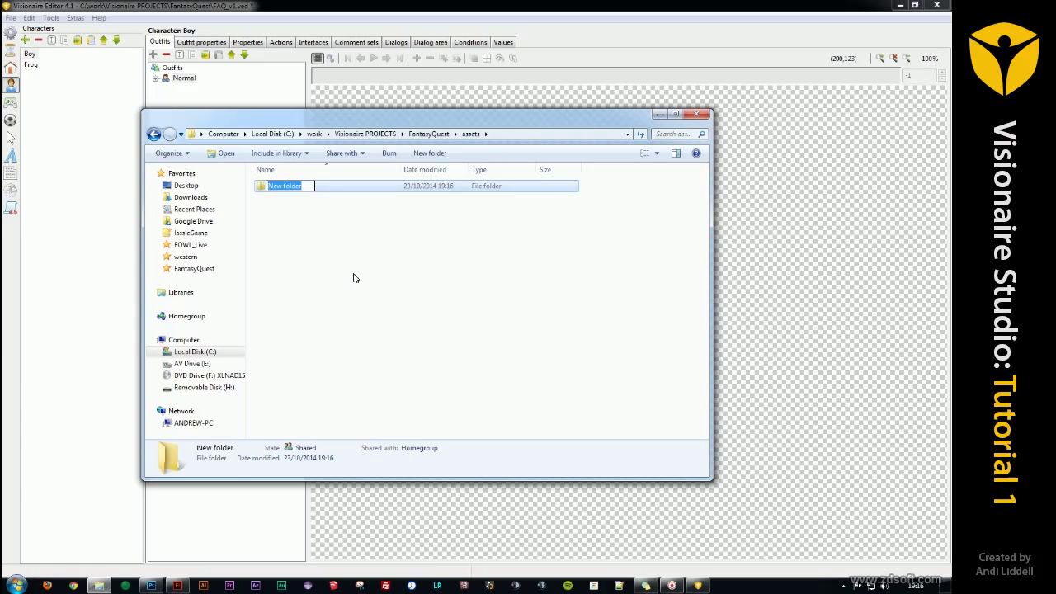
{"action": "type", "text": "characters"}
{"action": "key", "text": "Return"}
{"action": "left_click", "coordinate": [353, 278]}
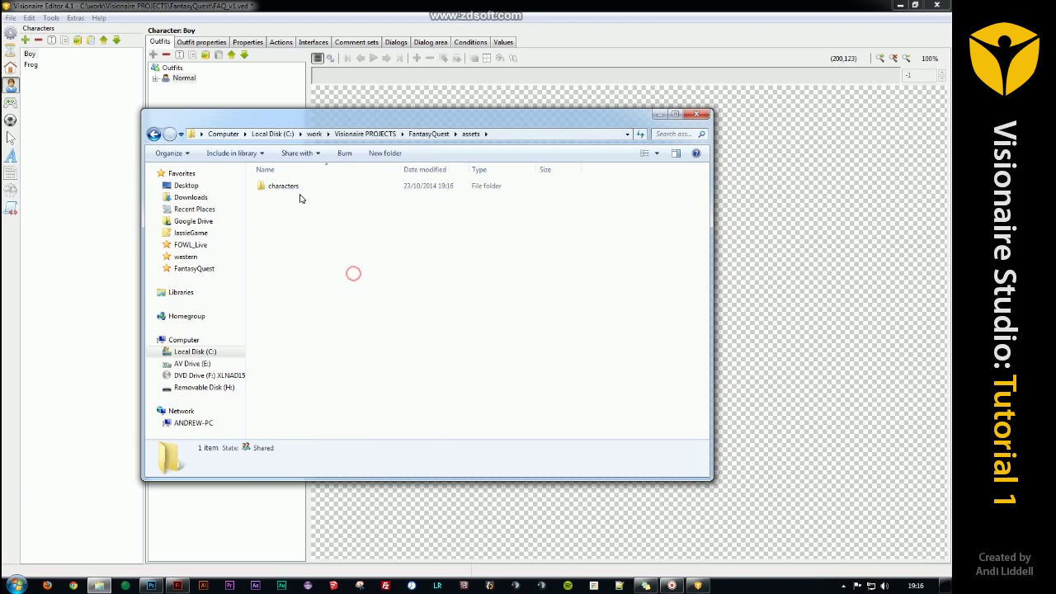
- Open the characters folder and create a subfolder named boy in it
{"action": "double_click", "coordinate": [293, 186]}
{"action": "right_click", "coordinate": [293, 198]}
{"action": "mouse_move", "coordinate": [198, 336]}
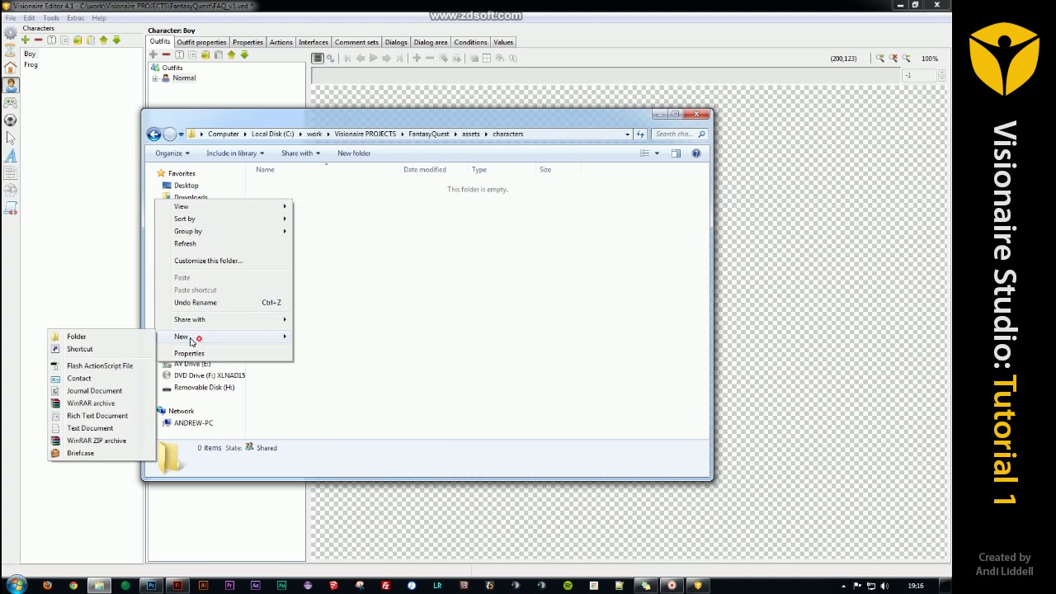
{"action": "left_click", "coordinate": [70, 336]}
{"action": "type", "text": "boy"}
{"action": "key", "text": "Return"}
{"action": "left_click", "coordinate": [327, 275]}
- Create a second subfolder named frog inside the characters folder
{"action": "right_click", "coordinate": [311, 232]}
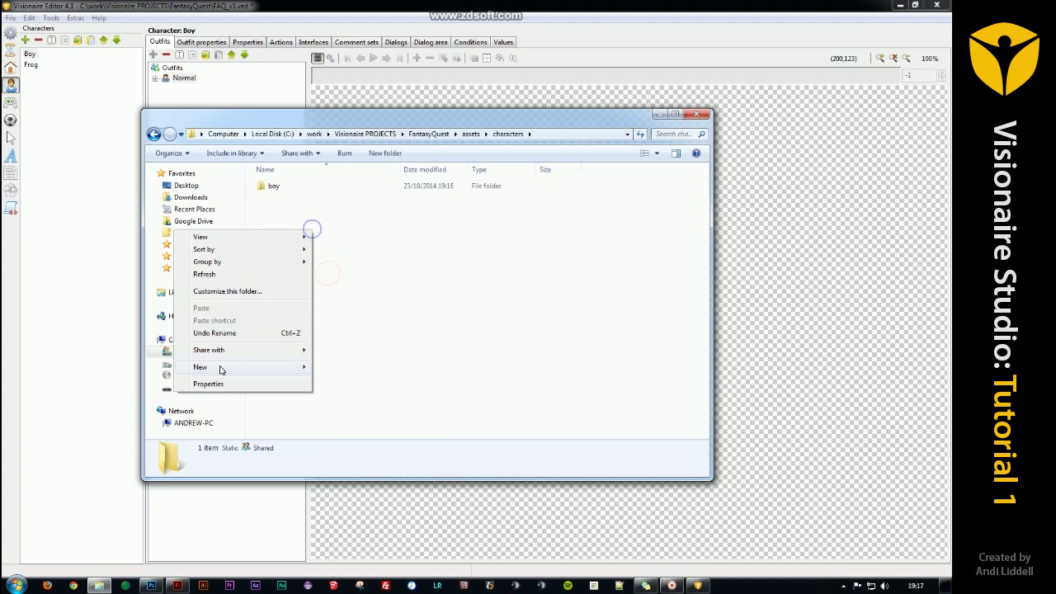
{"action": "mouse_move", "coordinate": [218, 368]}
{"action": "left_click", "coordinate": [87, 367]}
{"action": "type", "text": "frog"}
{"action": "key", "text": "Return"}
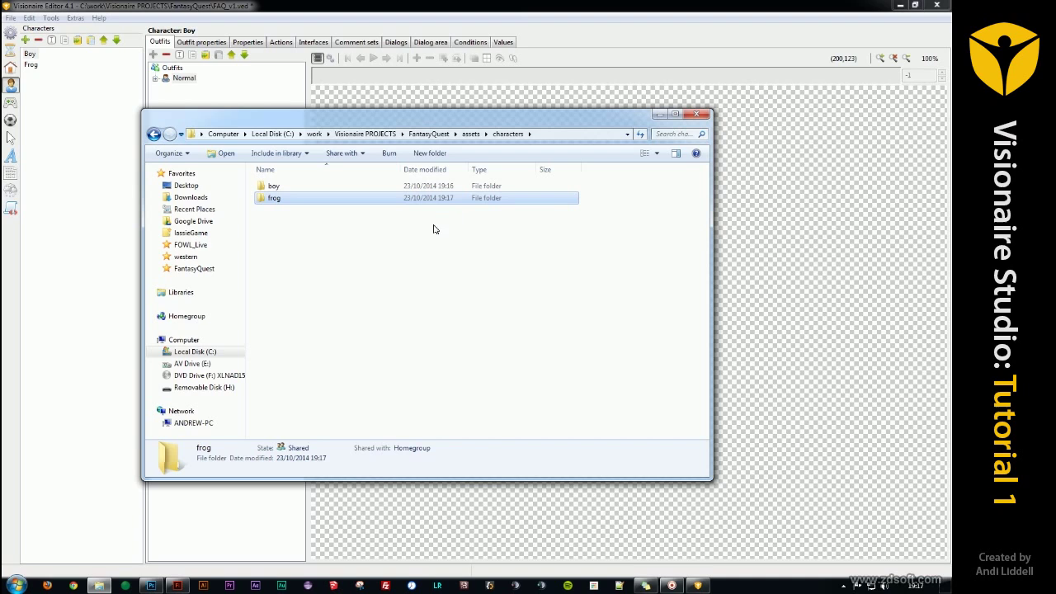
{"action": "left_click", "coordinate": [302, 251]}
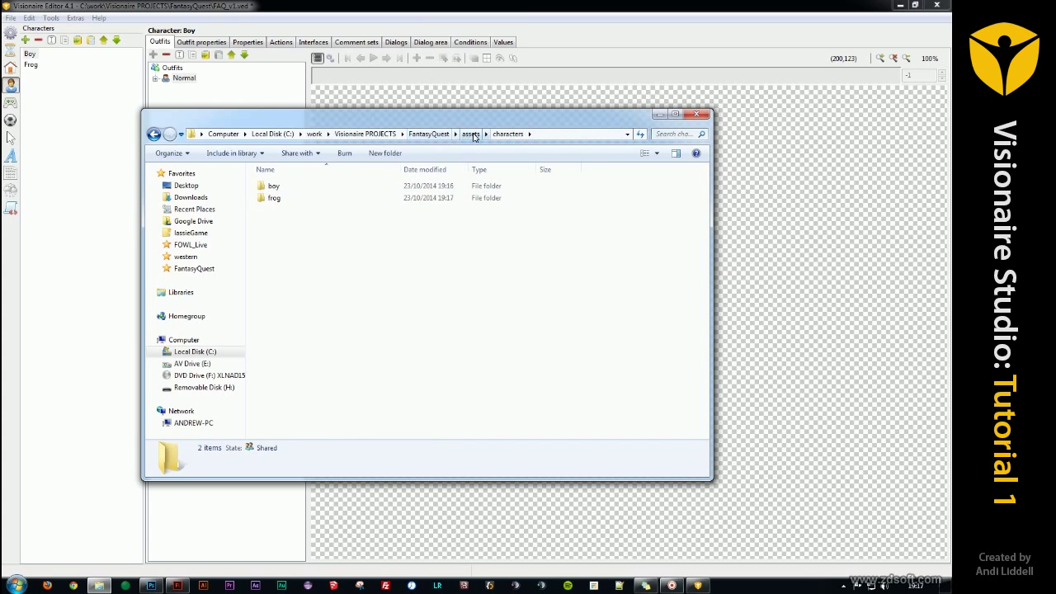
- Return to the assets folder and create a subfolder named rooms beside characters
{"action": "left_click", "coordinate": [469, 133]}
{"action": "left_click", "coordinate": [307, 243]}
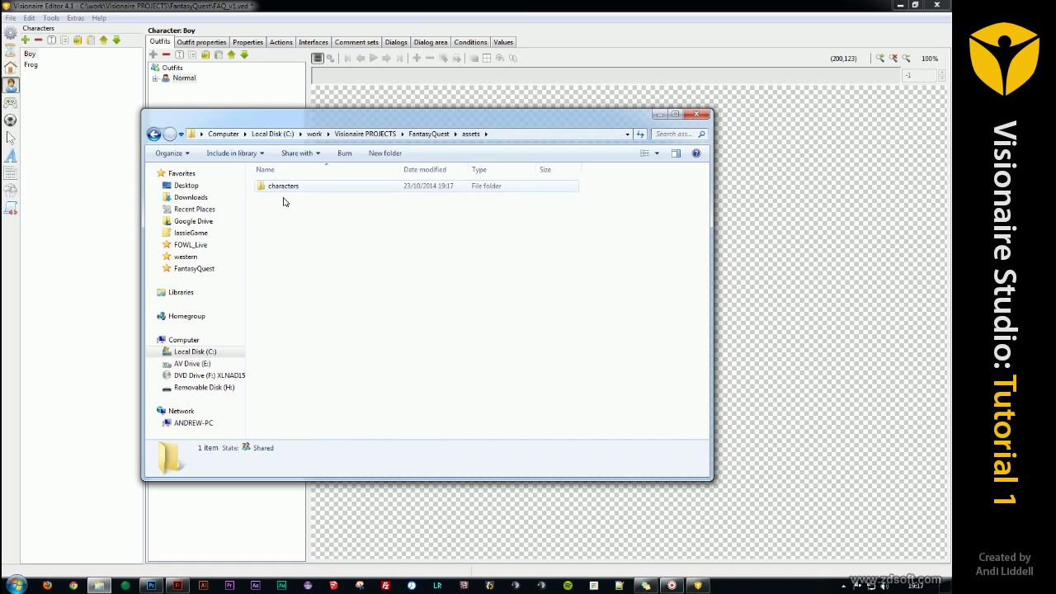
{"action": "right_click", "coordinate": [288, 216]}
{"action": "left_click", "coordinate": [203, 353]}
{"action": "left_click", "coordinate": [75, 350]}
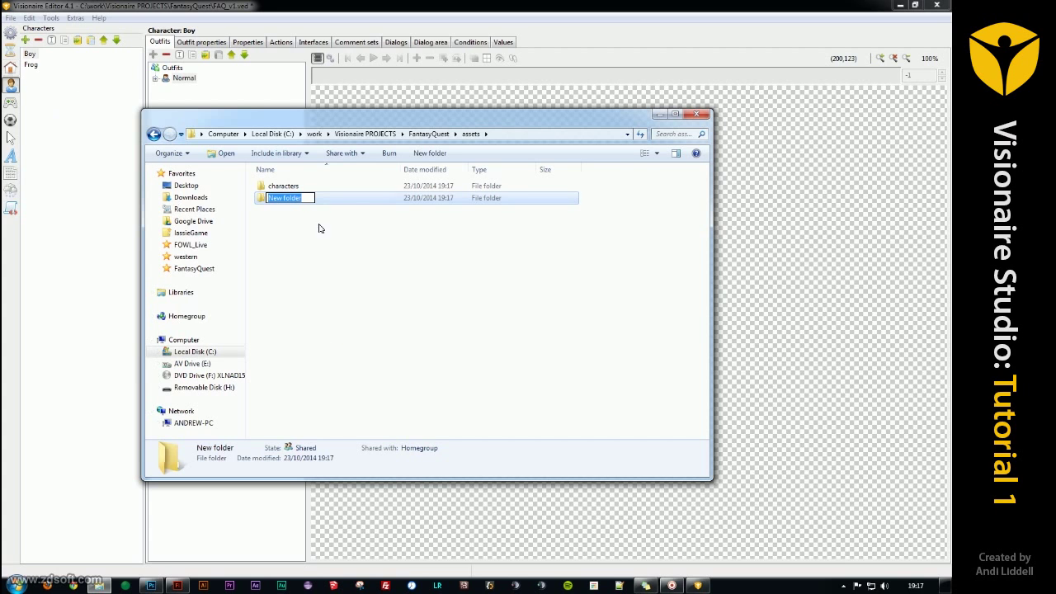
{"action": "type", "text": "rooms"}
{"action": "key", "text": "Return"}
{"action": "left_click", "coordinate": [318, 267]}
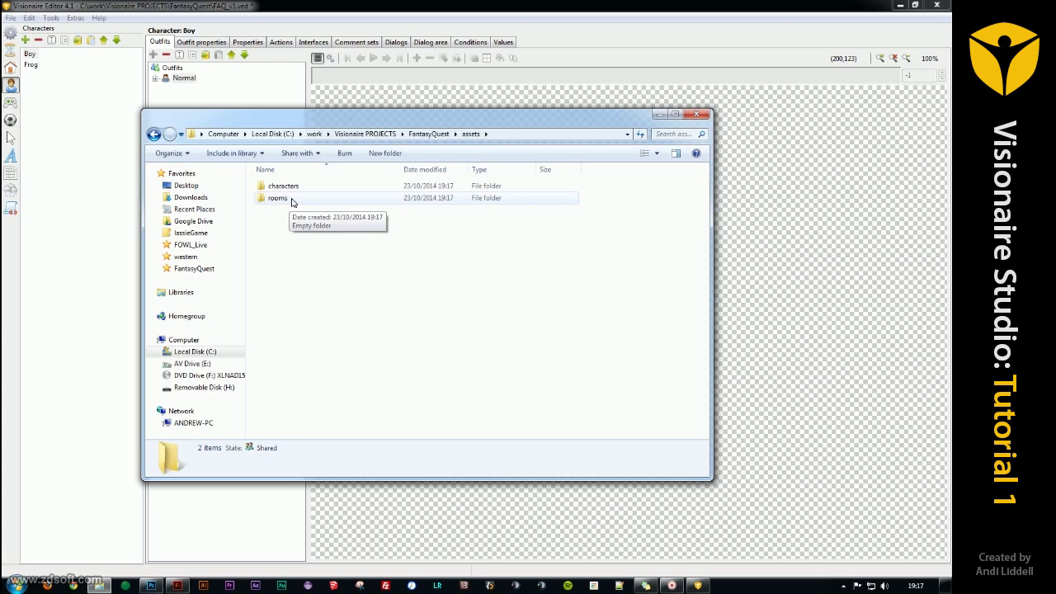
- Open the rooms folder and create a subfolder named bedroom in it
{"action": "double_click", "coordinate": [291, 198]}
{"action": "right_click", "coordinate": [299, 239]}
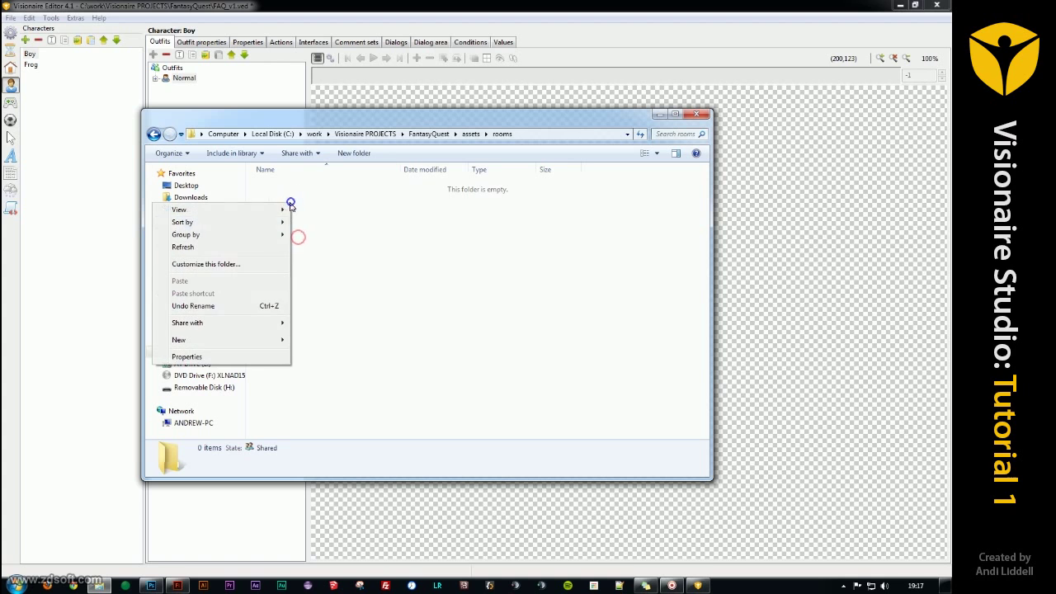
{"action": "left_click", "coordinate": [213, 340]}
{"action": "left_click", "coordinate": [74, 340]}
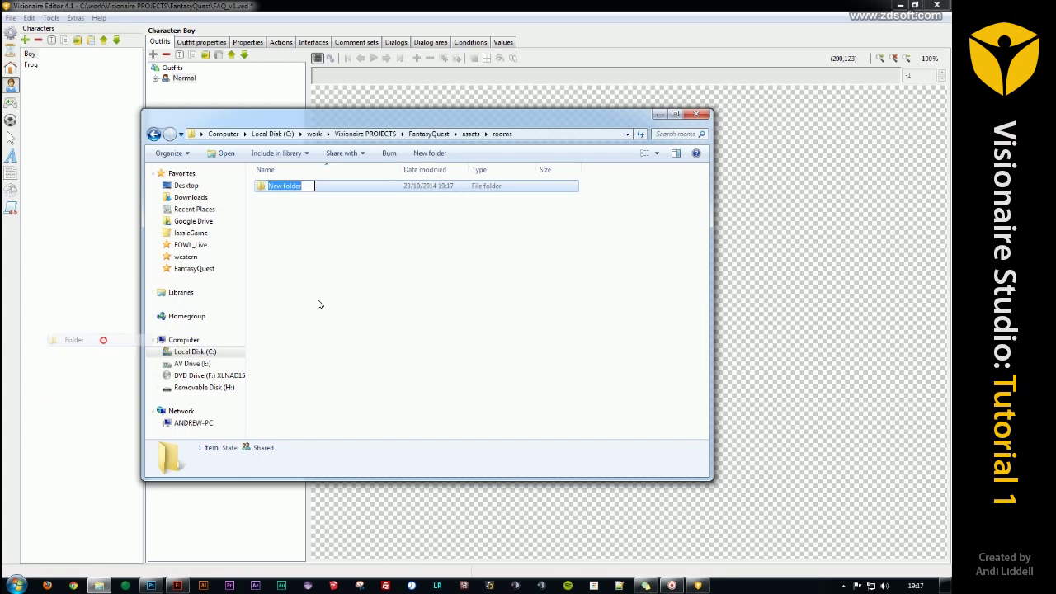
{"action": "type", "text": "bedroom"}
{"action": "key", "text": "Return"}
- Create a subfolder named cave inside the rooms folder
{"action": "right_click", "coordinate": [384, 248]}
{"action": "left_click", "coordinate": [294, 384]}
{"action": "left_click", "coordinate": [238, 381]}
{"action": "type", "text": "cave"}
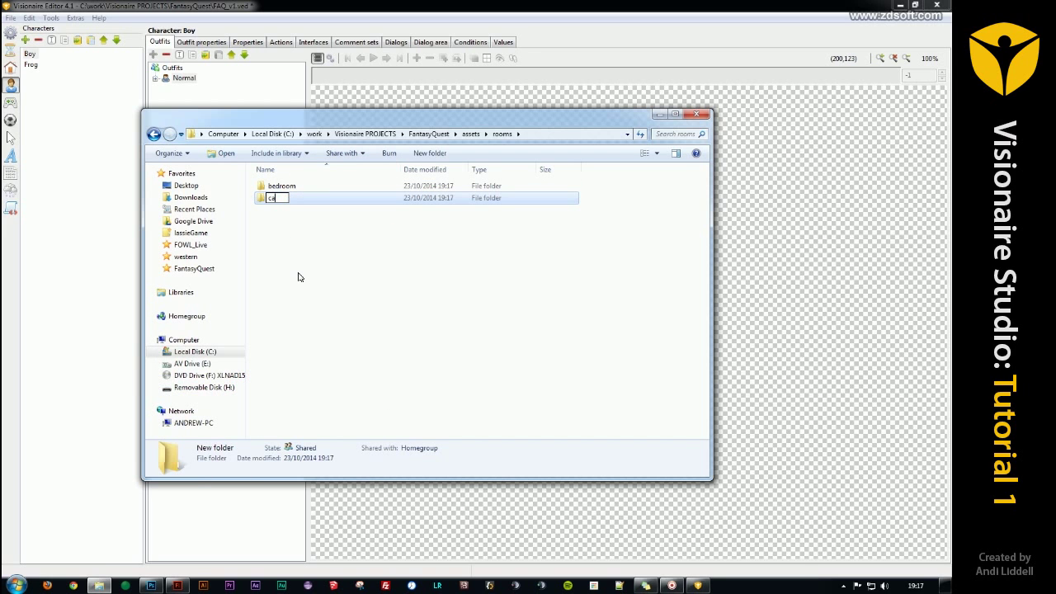
{"action": "key", "text": "Return"}
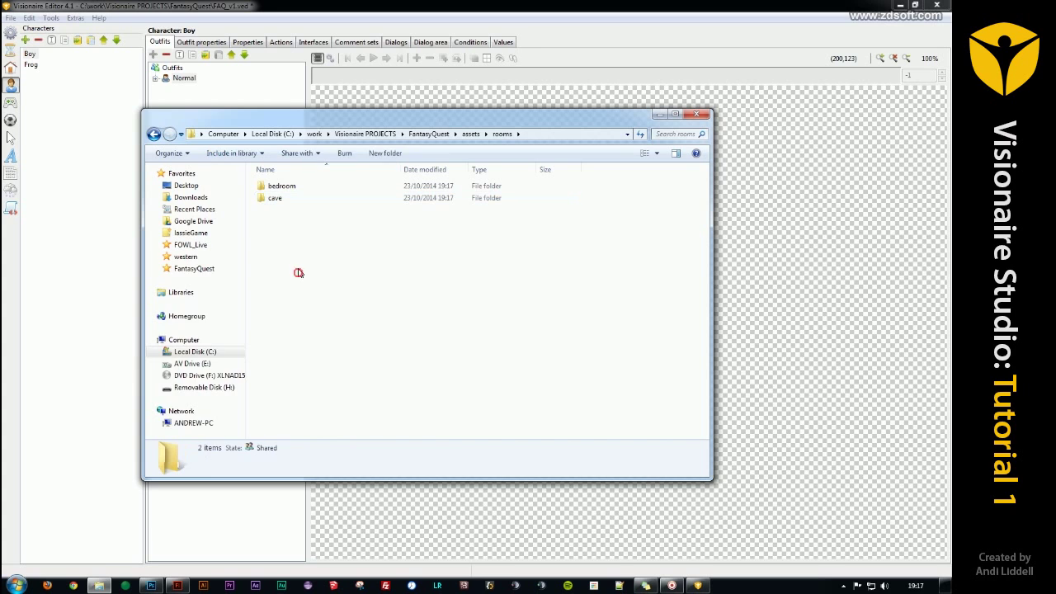
- Create a third subfolder named doorway inside the rooms folder
{"action": "right_click", "coordinate": [299, 275]}
{"action": "mouse_move", "coordinate": [238, 412]}
{"action": "left_click", "coordinate": [132, 406]}
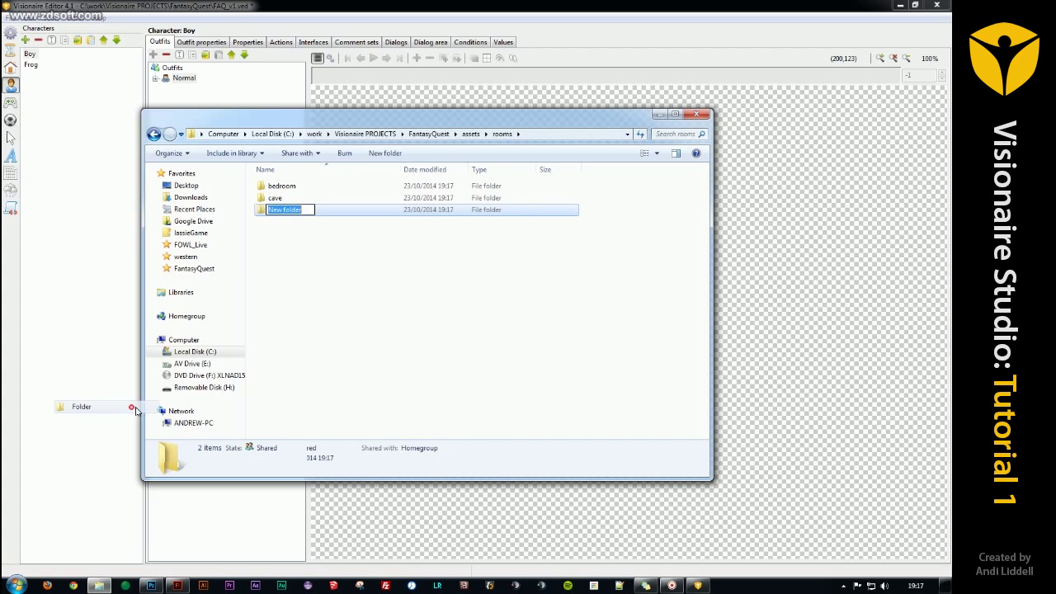
{"action": "type", "text": "dorm"}
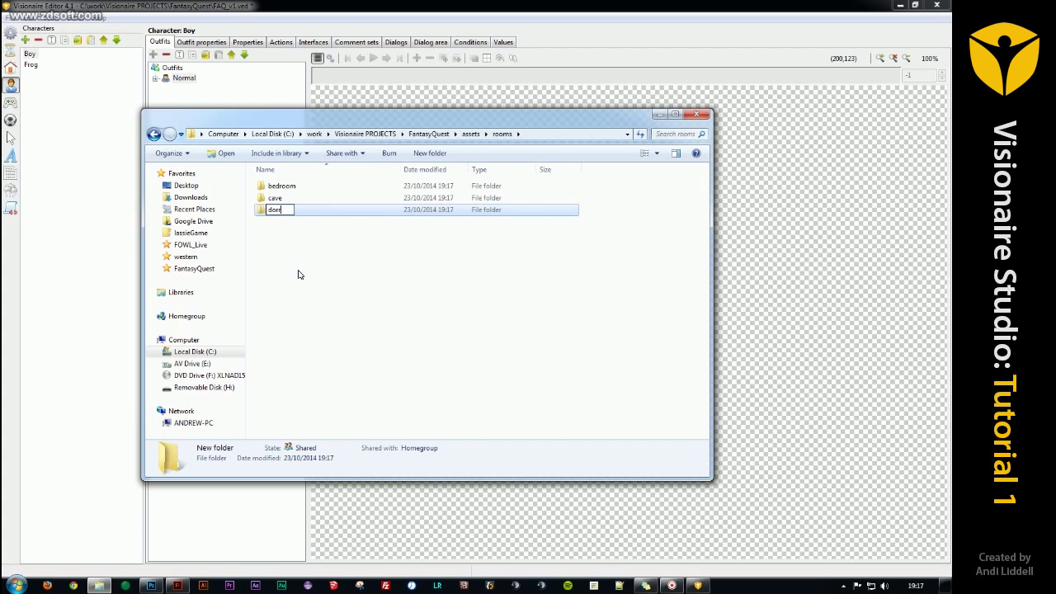
{"action": "type", "text": "rway"}
{"action": "key", "text": "Return"}
{"action": "left_click", "coordinate": [329, 262]}
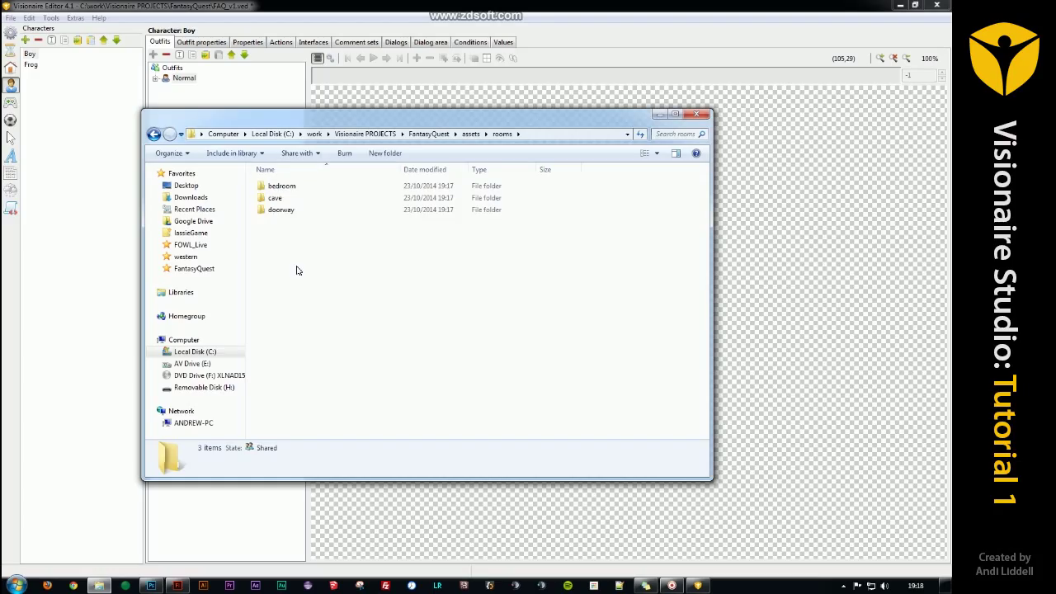
- Return to the assets folder and create a subfolder named items in it
{"action": "left_click", "coordinate": [471, 135]}
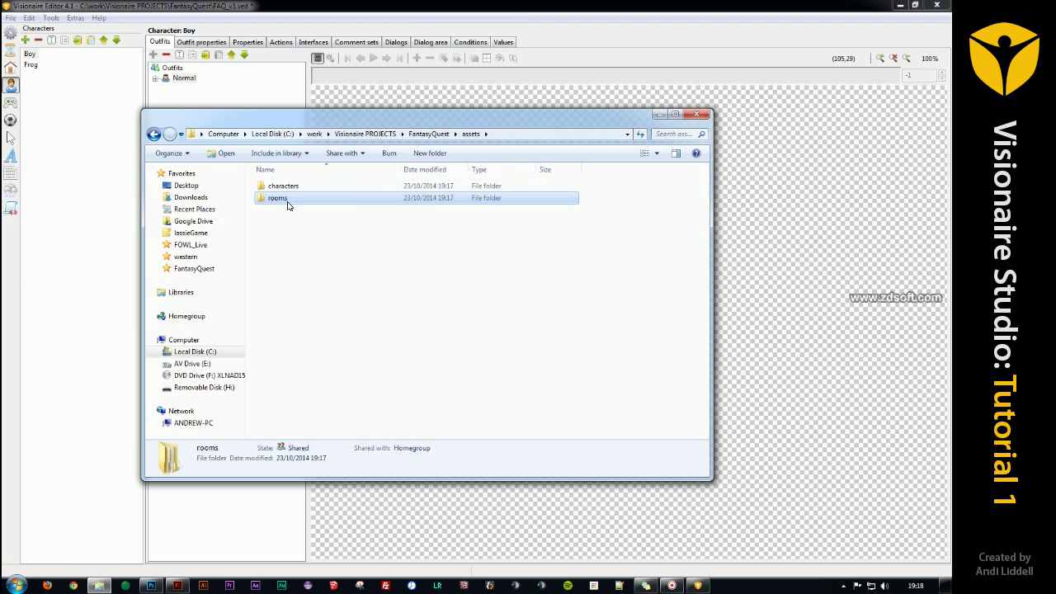
{"action": "right_click", "coordinate": [291, 231]}
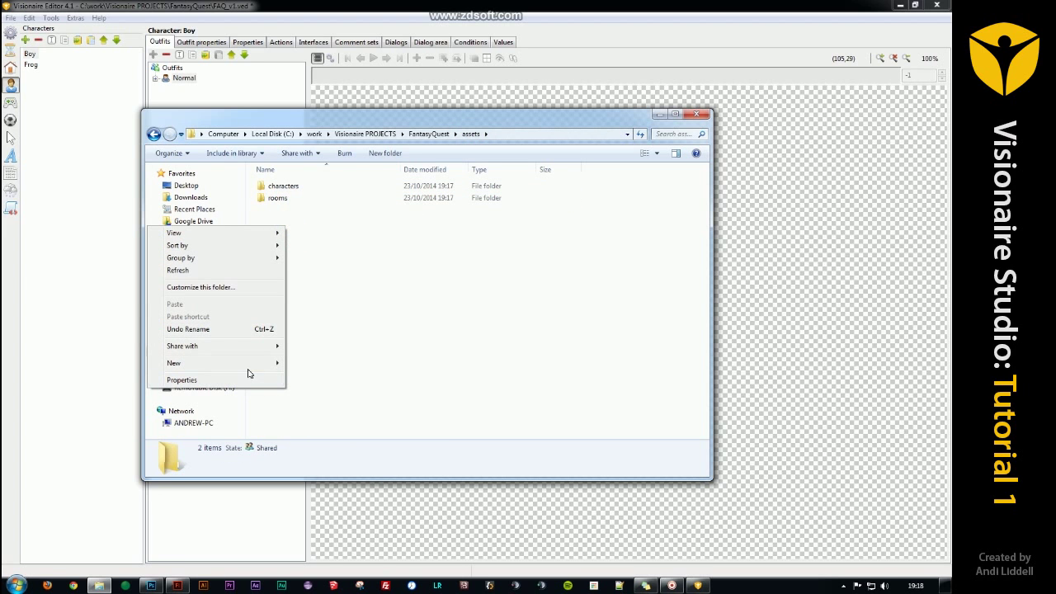
{"action": "mouse_move", "coordinate": [248, 371]}
{"action": "left_click", "coordinate": [122, 361]}
{"action": "type", "text": "items"}
{"action": "key", "text": "Return"}
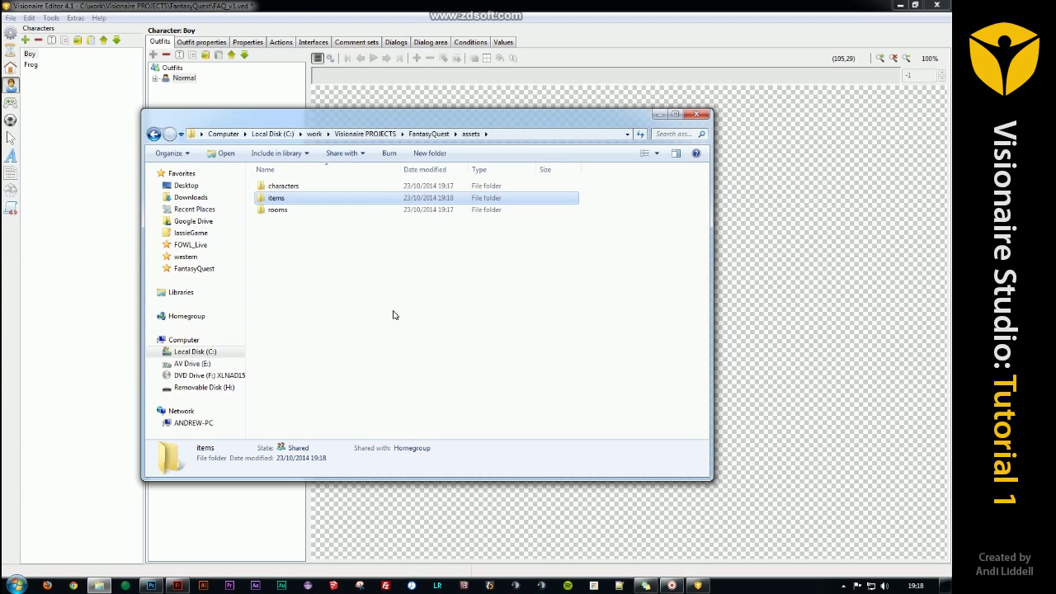
{"action": "left_click", "coordinate": [368, 250]}
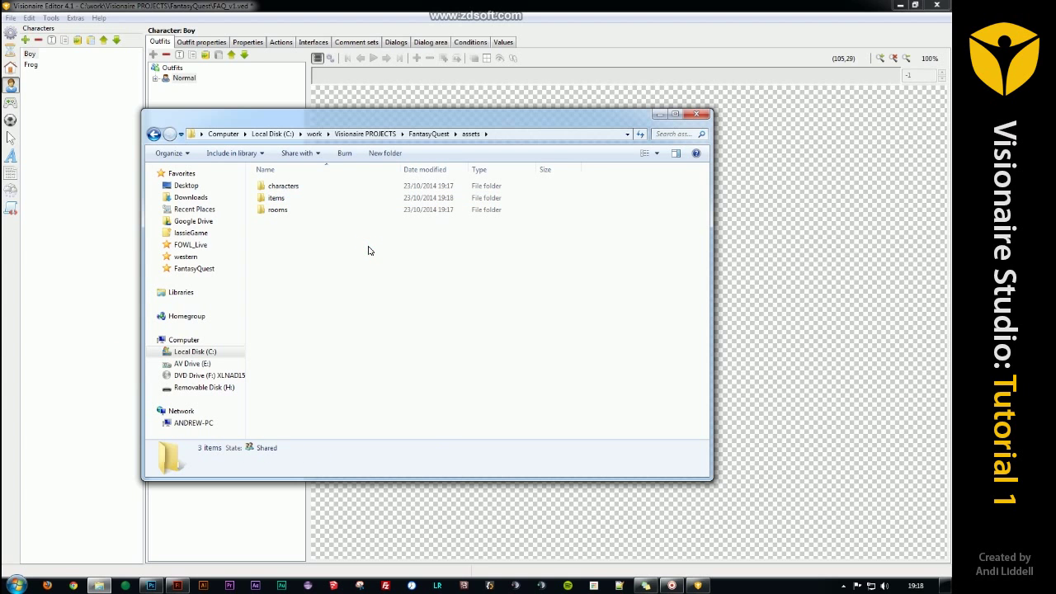
{"action": "double_click", "coordinate": [302, 198]}
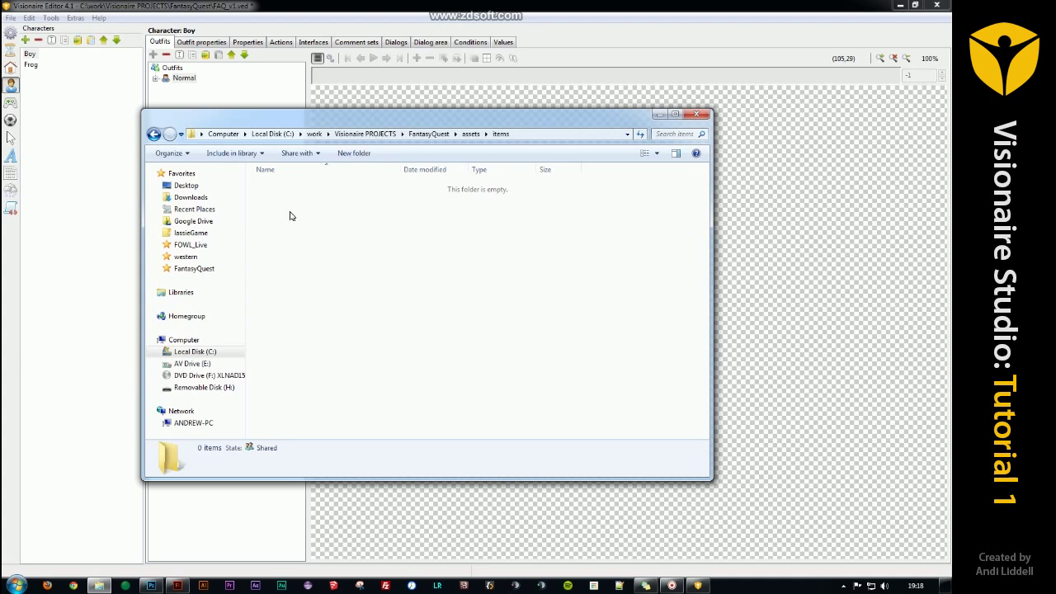
{"action": "left_click", "coordinate": [469, 134]}
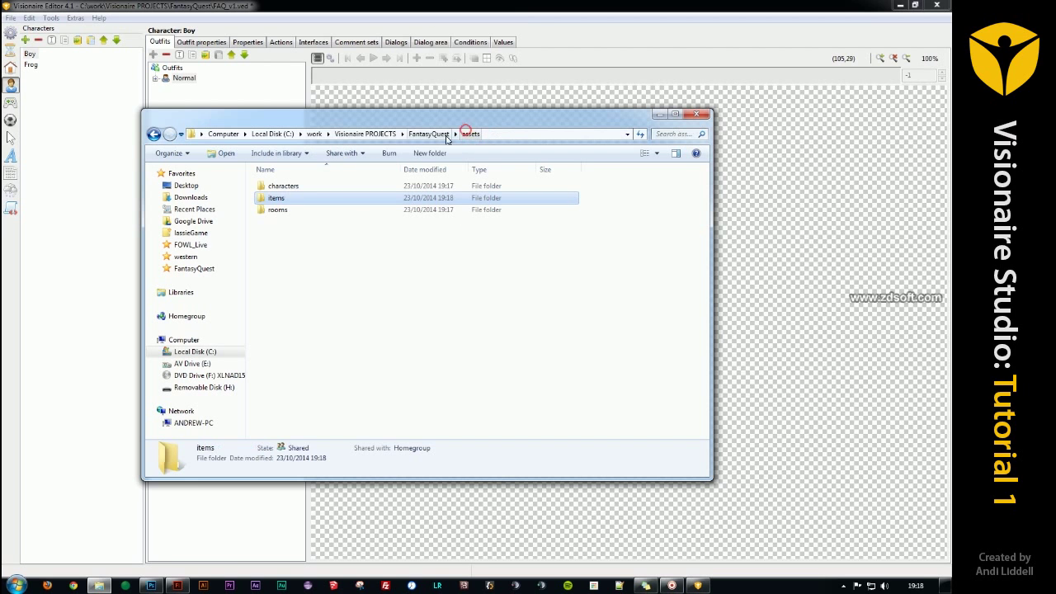
{"action": "left_click", "coordinate": [436, 135]}
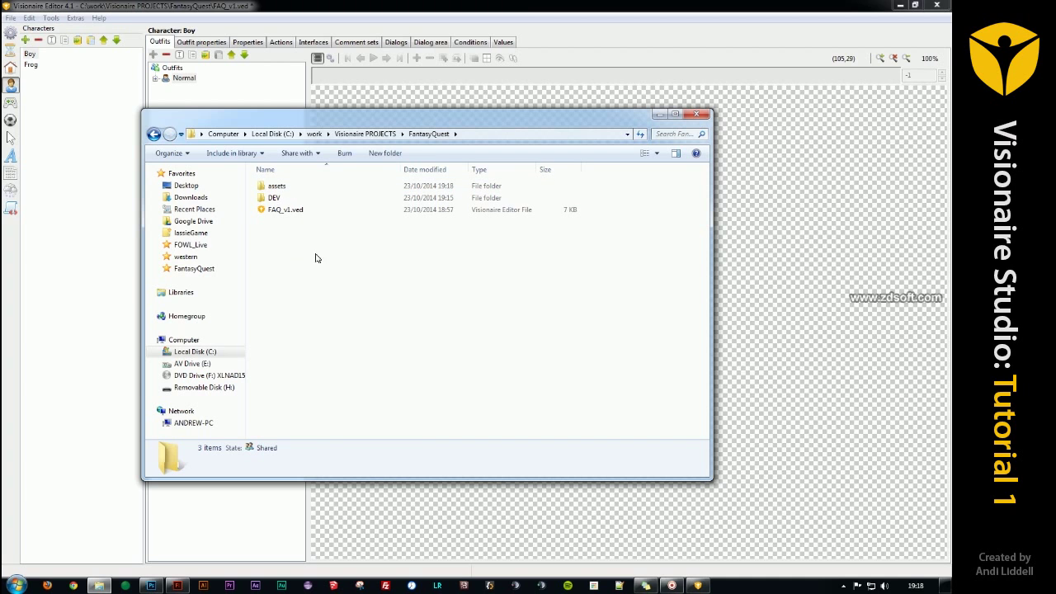
{"action": "double_click", "coordinate": [279, 187]}
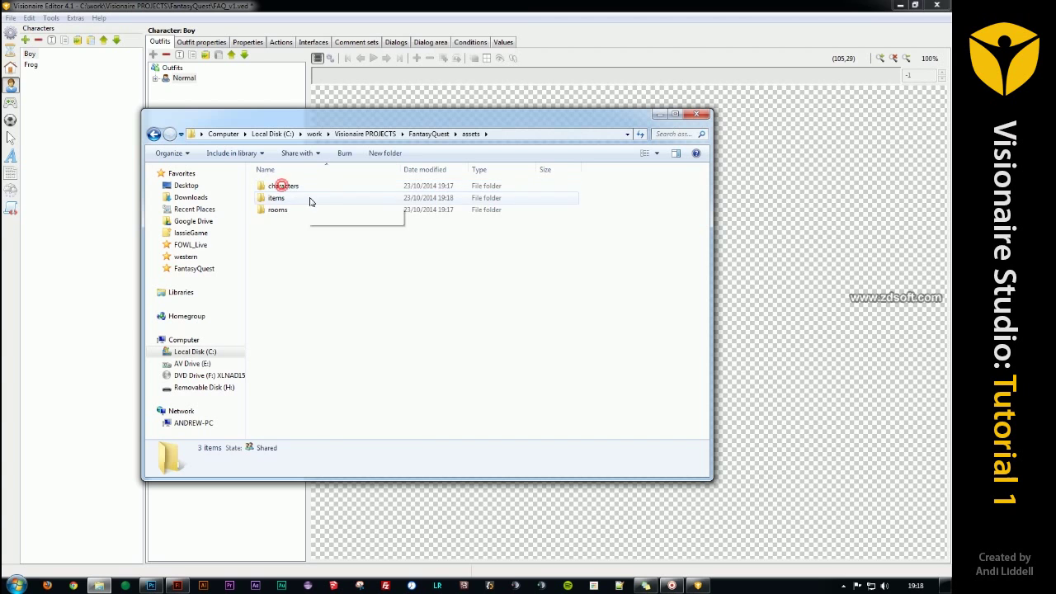
- Copy the characters, items and rooms folders from assets into the DEV folder, and open the copied characters folder
{"action": "left_click_drag", "start_coordinate": [297, 239], "coordinate": [262, 183]}
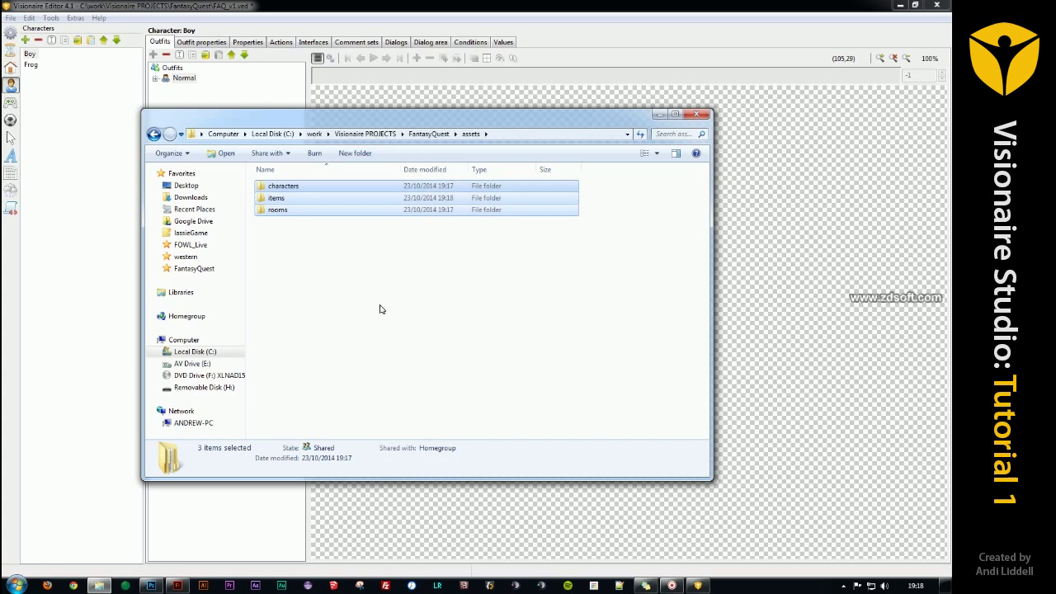
{"action": "left_click", "coordinate": [435, 134]}
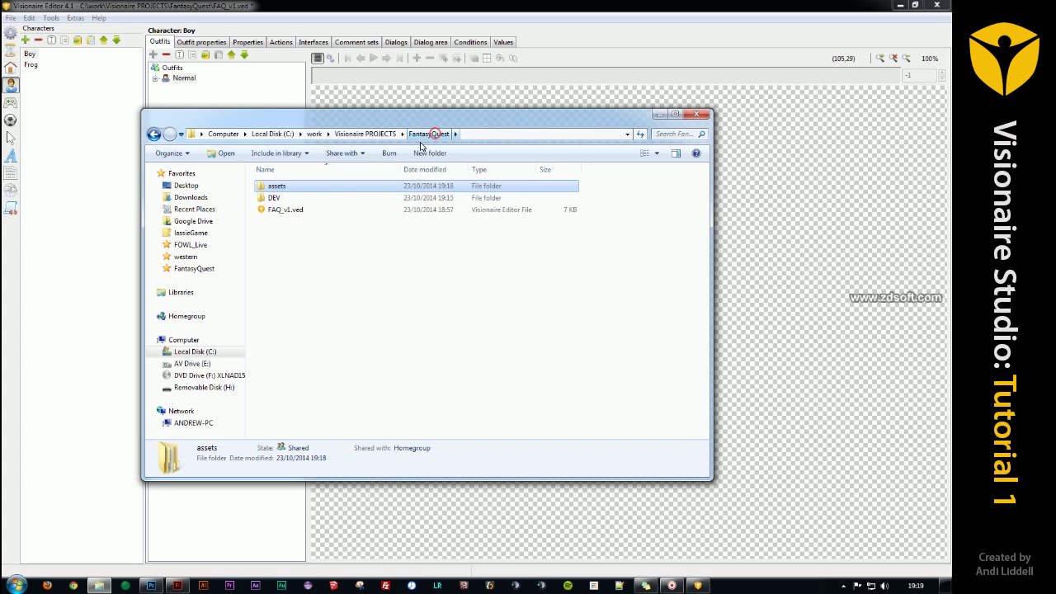
{"action": "double_click", "coordinate": [279, 197]}
{"action": "left_click", "coordinate": [303, 225]}
{"action": "key", "text": "ctrl+v"}
{"action": "left_click", "coordinate": [307, 247]}
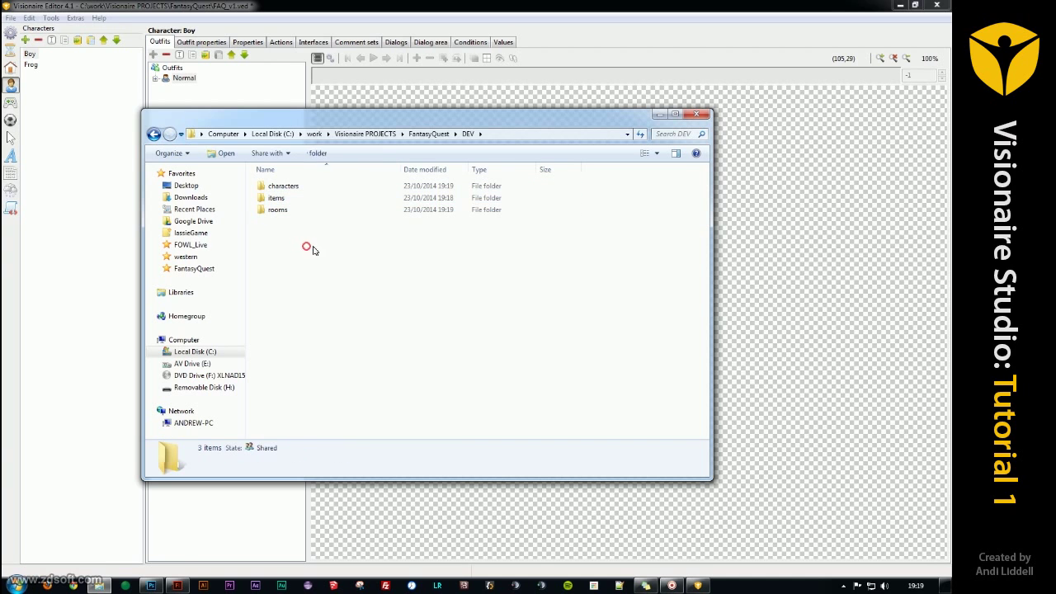
{"action": "double_click", "coordinate": [282, 190]}
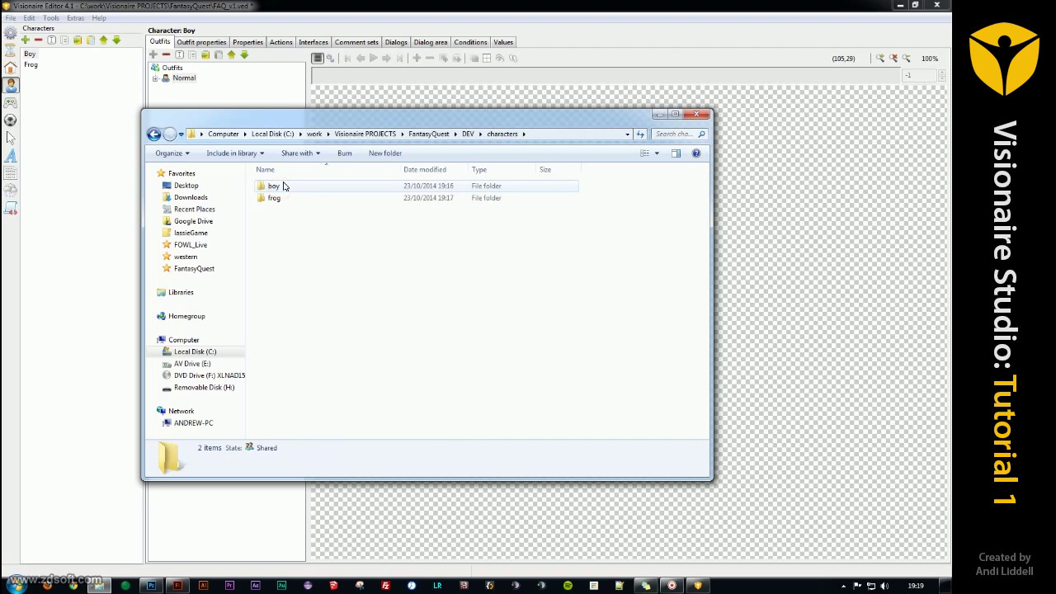
- Check the copied boy folder in DEV, go back to the FantasyQuest folder and reopen the characters folder inside DEV
{"action": "double_click", "coordinate": [281, 185]}
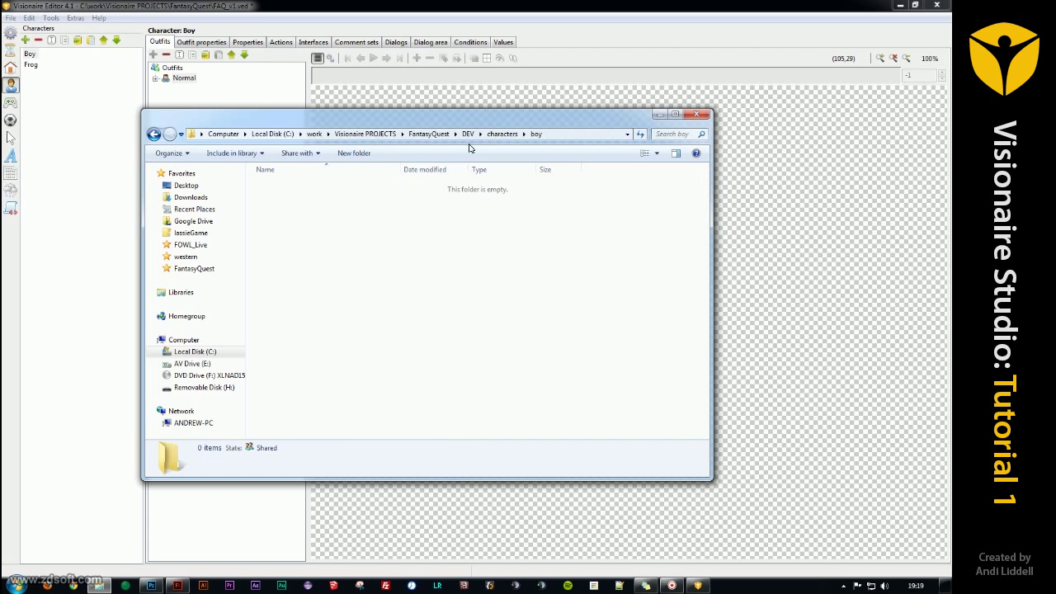
{"action": "left_click", "coordinate": [433, 134]}
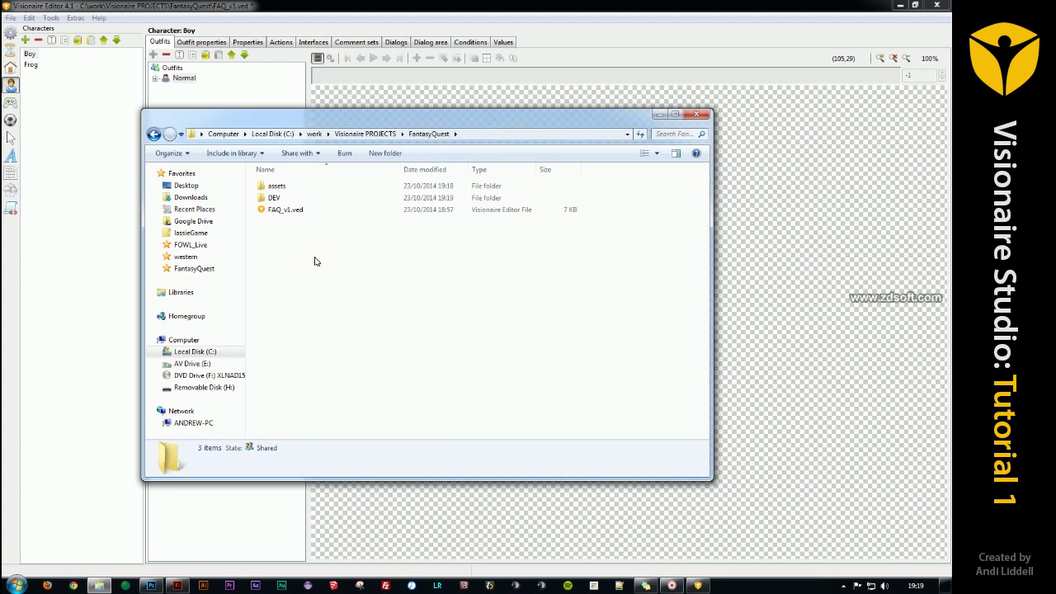
{"action": "double_click", "coordinate": [262, 199]}
{"action": "double_click", "coordinate": [262, 189]}
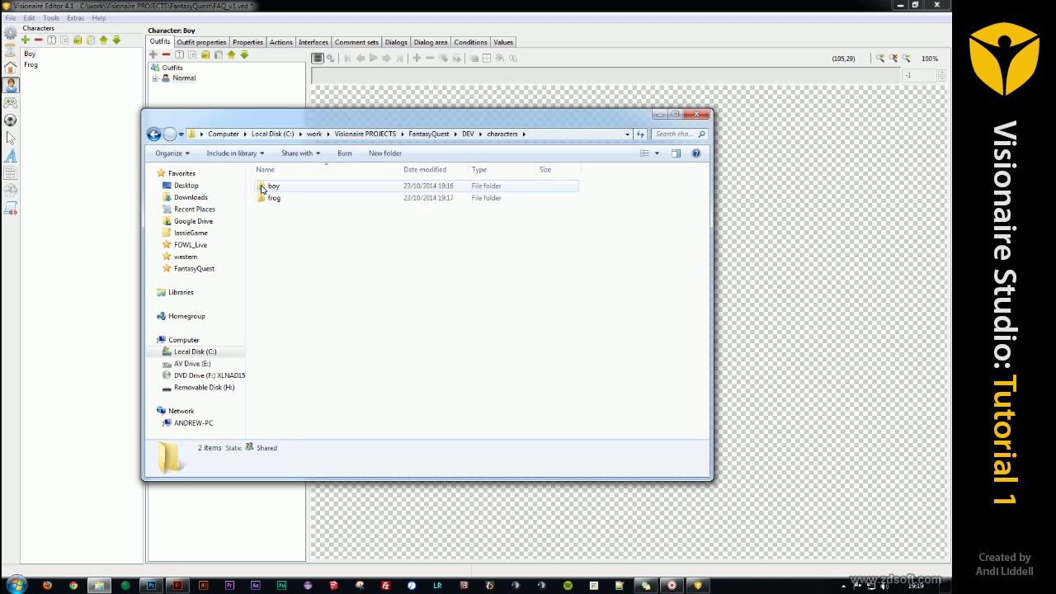
{"action": "left_click", "coordinate": [262, 189]}
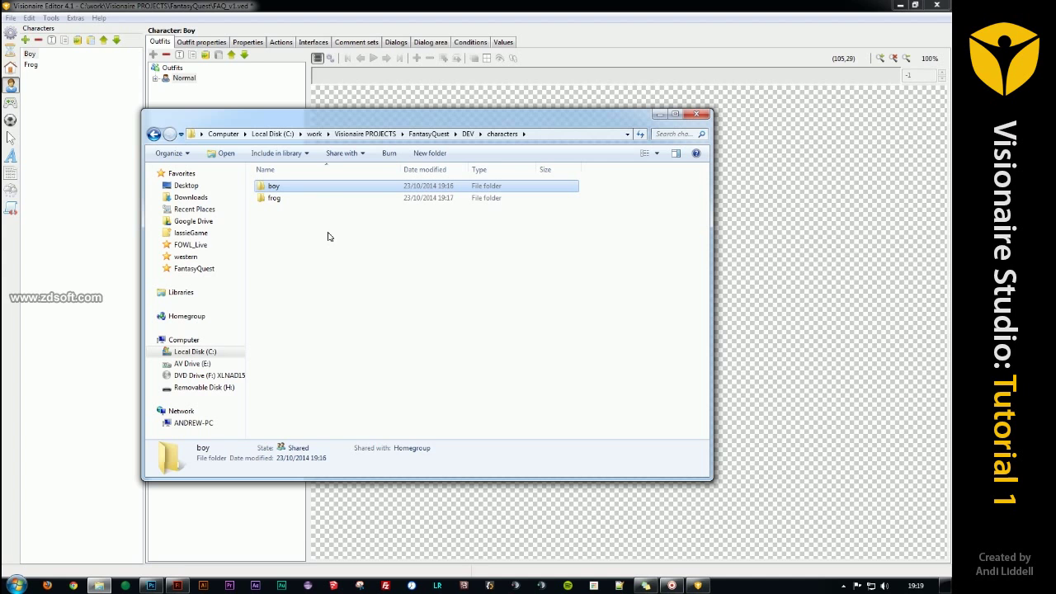
{"action": "left_click", "coordinate": [323, 275]}
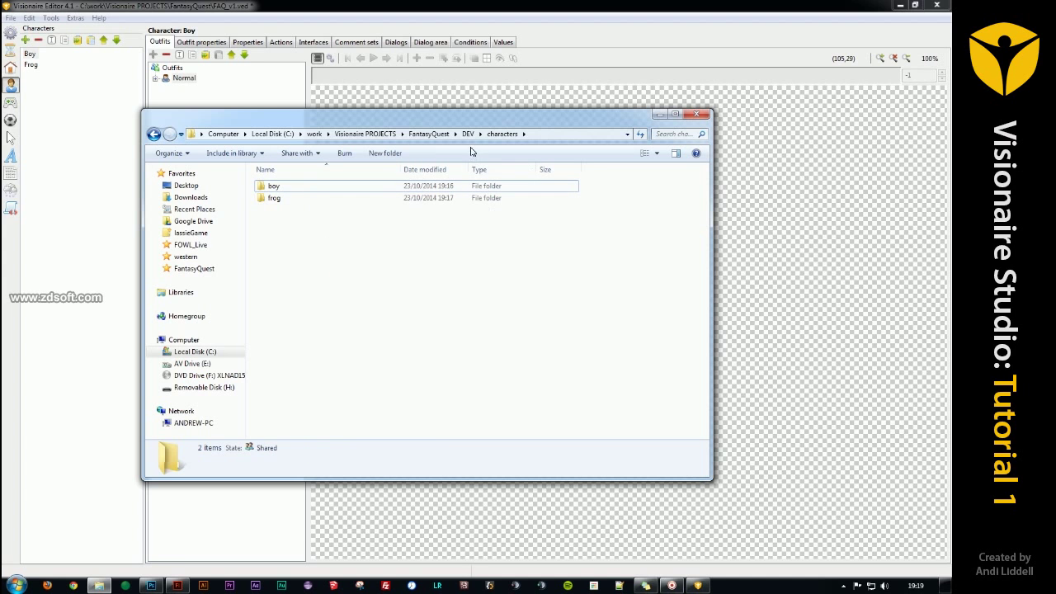
- Go back up through DEV to the FantasyQuest project folder and clear the folder selection
{"action": "left_click", "coordinate": [467, 133]}
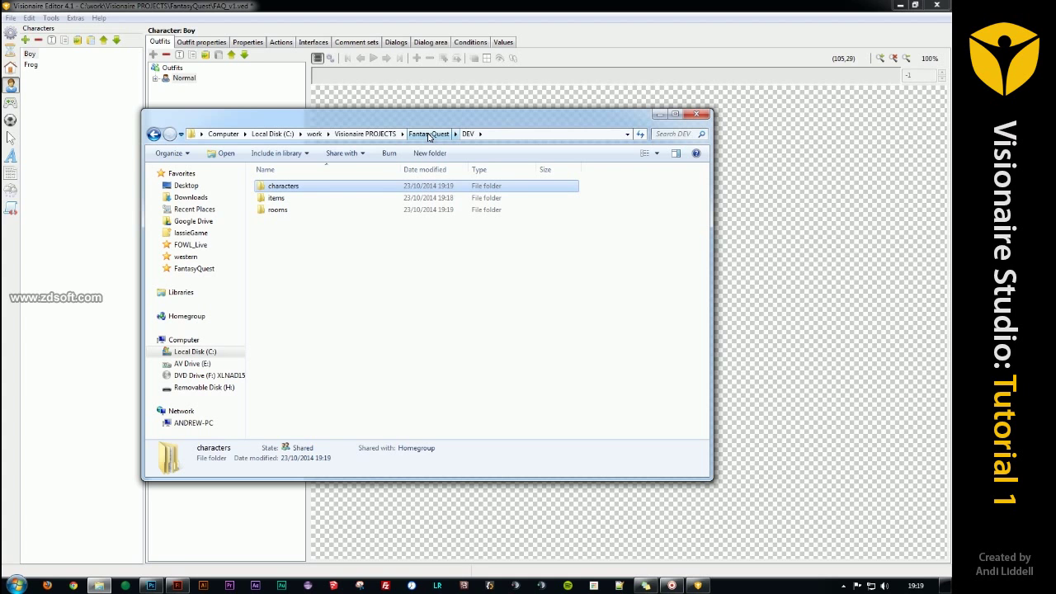
{"action": "left_click", "coordinate": [428, 134]}
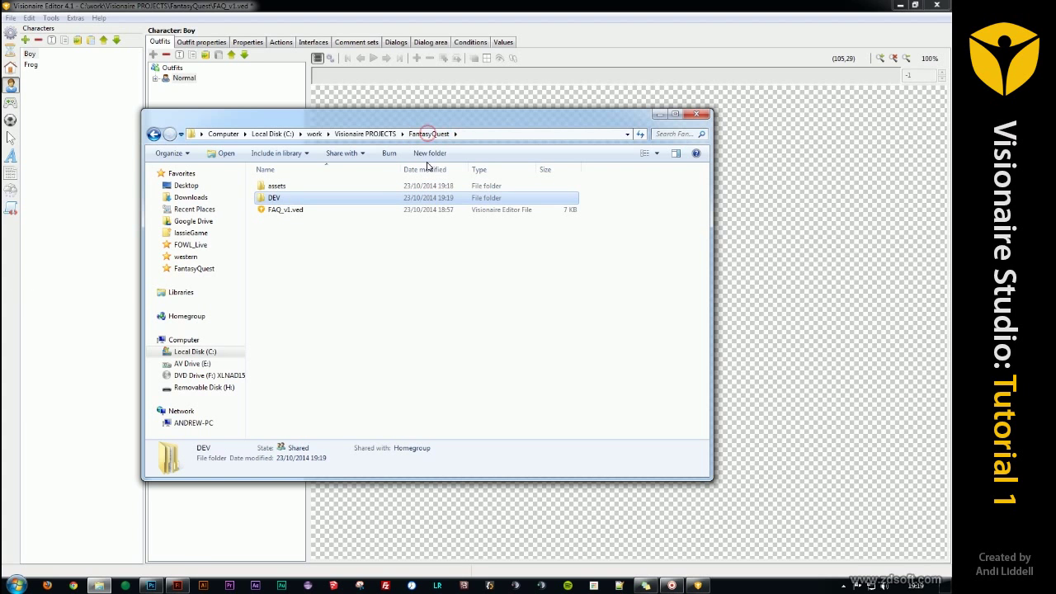
{"action": "left_click", "coordinate": [334, 270]}
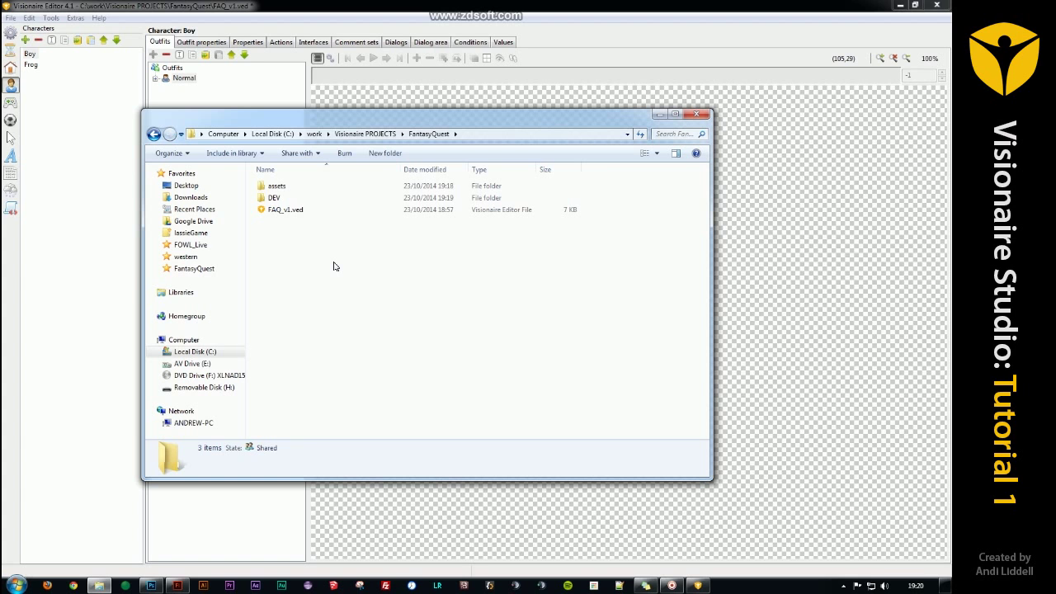
{"action": "left_click", "coordinate": [371, 264]}
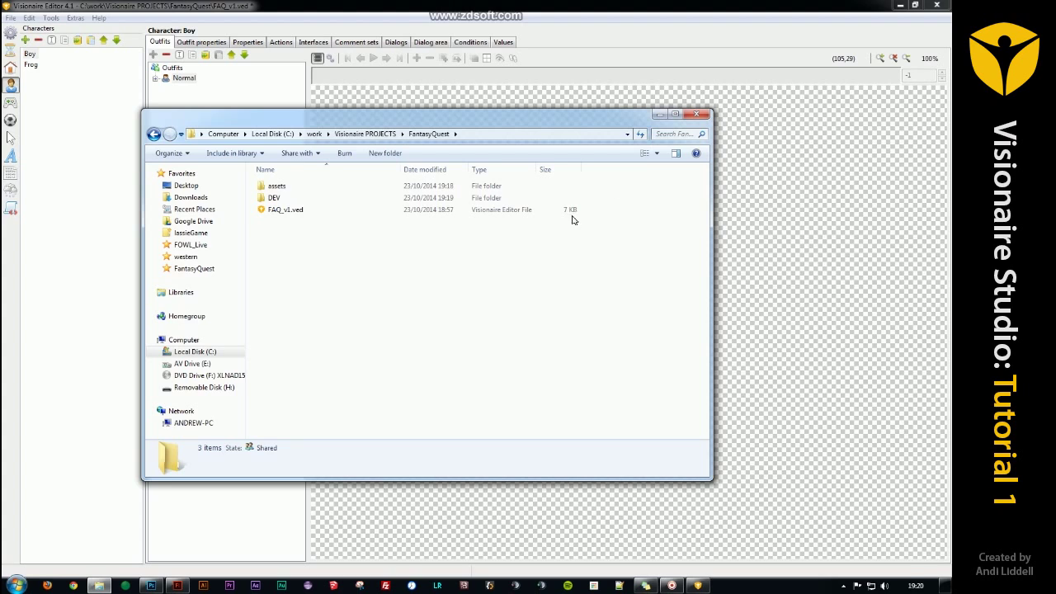
- Minimise the project folder window and switch to the drawing application containing the room sketch
{"action": "left_click", "coordinate": [659, 114]}
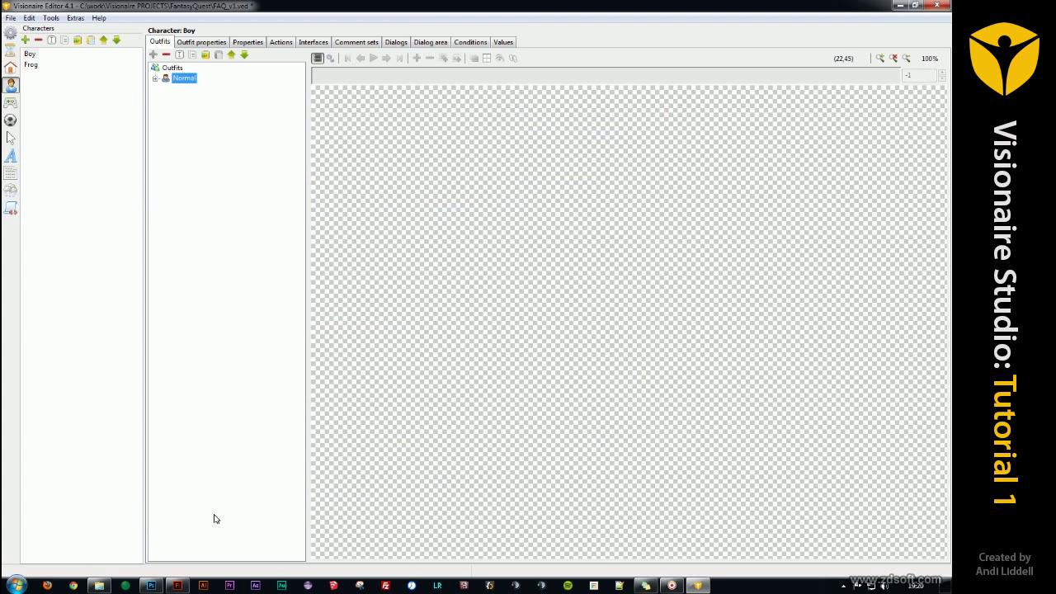
{"action": "left_click", "coordinate": [179, 586]}
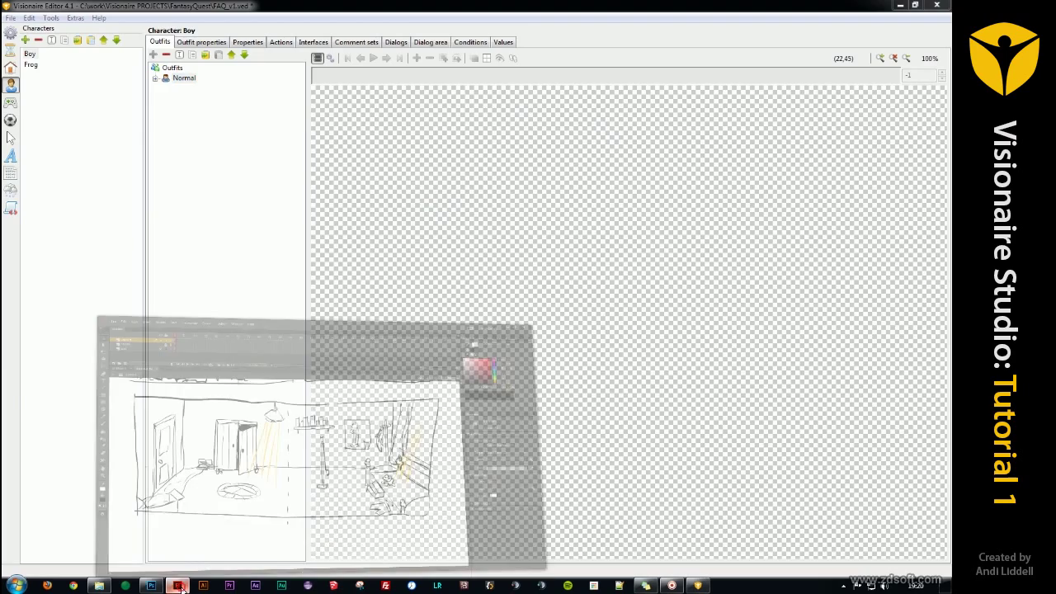